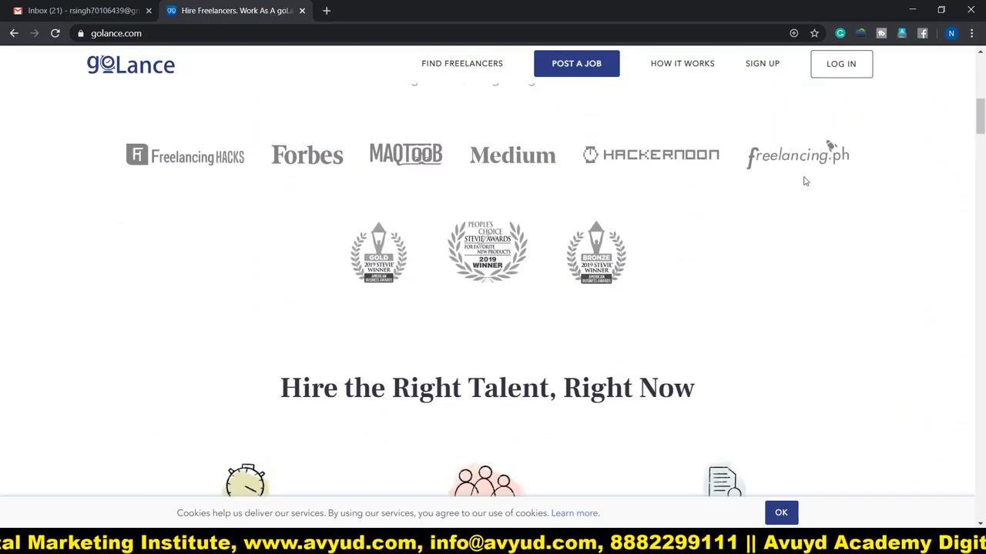
Look through the goLance homepage's hiring features, trusted talent section, fee and payout claims, and world map of freelancers.
{"action": "scroll", "coordinate": [260, 213], "scroll_direction": "down", "scroll_amount": 3}
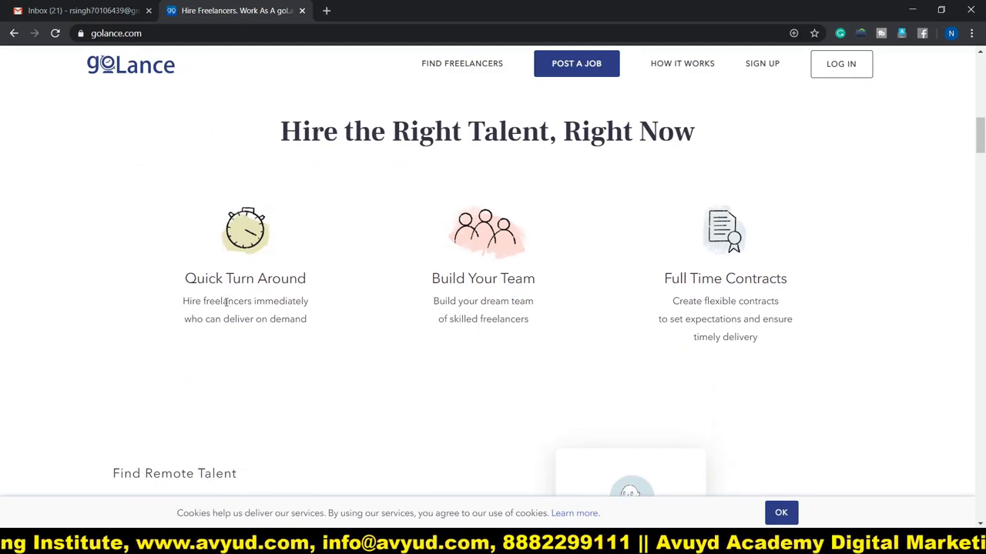
{"action": "scroll", "coordinate": [225, 302], "scroll_direction": "down", "scroll_amount": 10}
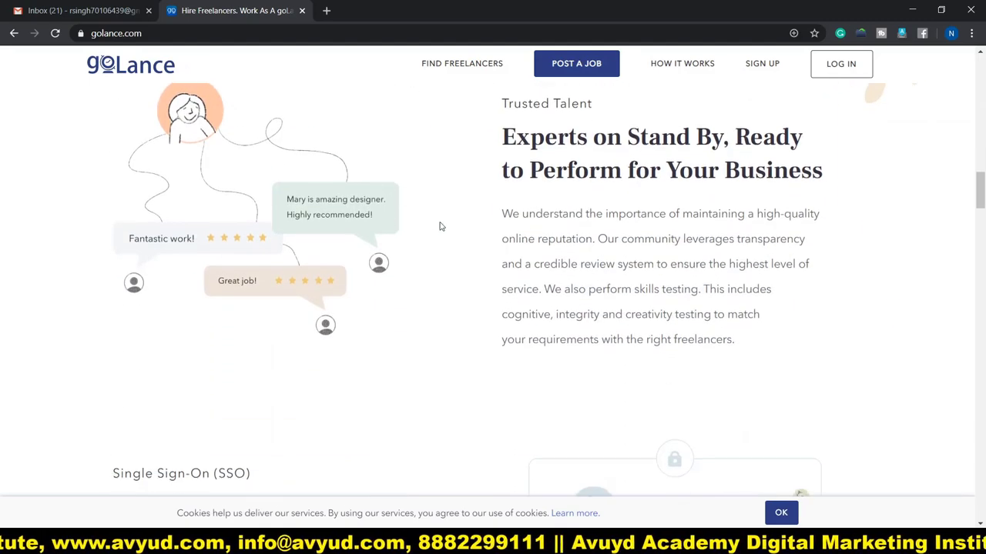
{"action": "scroll", "coordinate": [443, 225], "scroll_direction": "down", "scroll_amount": 4}
{"action": "scroll", "coordinate": [445, 222], "scroll_direction": "down", "scroll_amount": 5}
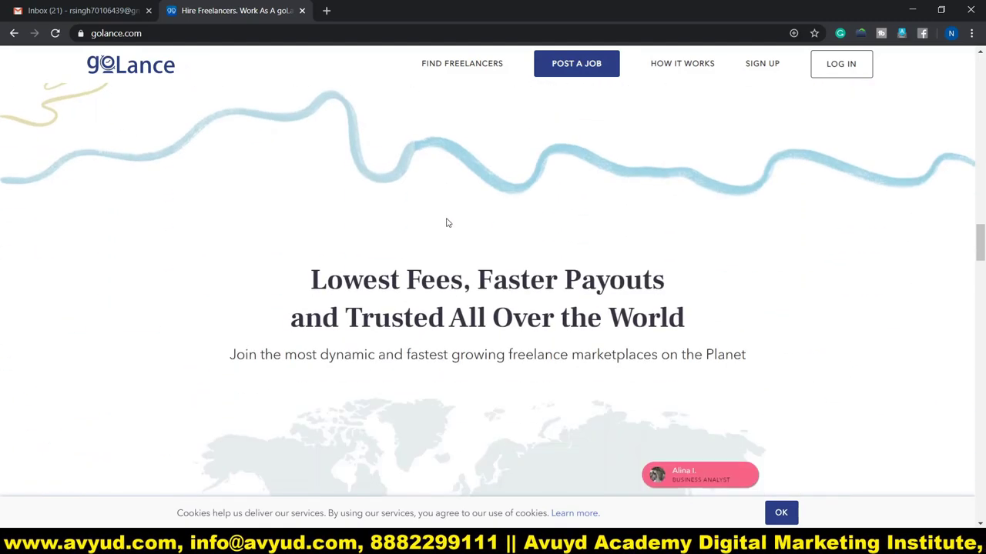
{"action": "scroll", "coordinate": [446, 223], "scroll_direction": "down", "scroll_amount": 4}
{"action": "scroll", "coordinate": [446, 220], "scroll_direction": "up", "scroll_amount": 3}
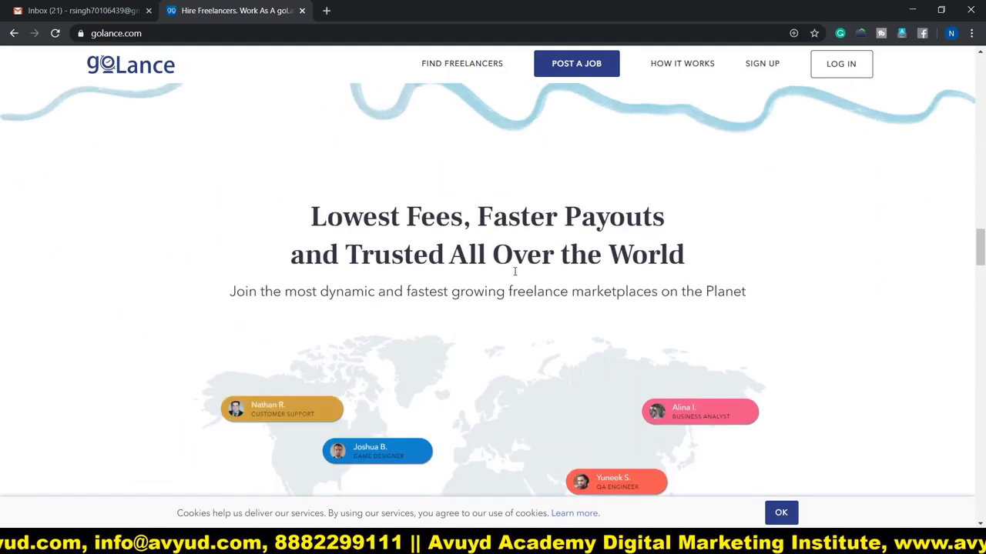
{"action": "scroll", "coordinate": [469, 252], "scroll_direction": "down", "scroll_amount": 3}
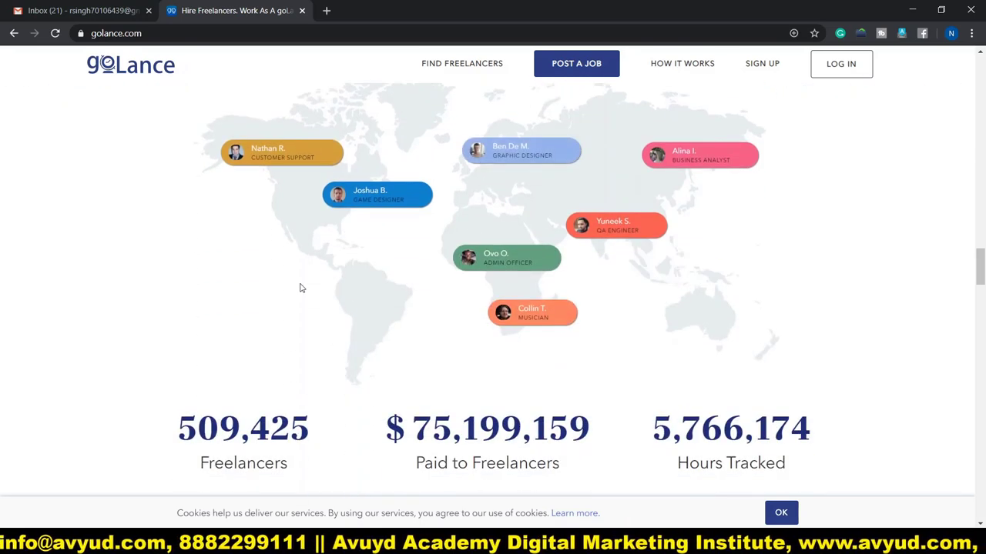
{"action": "scroll", "coordinate": [301, 288], "scroll_direction": "down", "scroll_amount": 3}
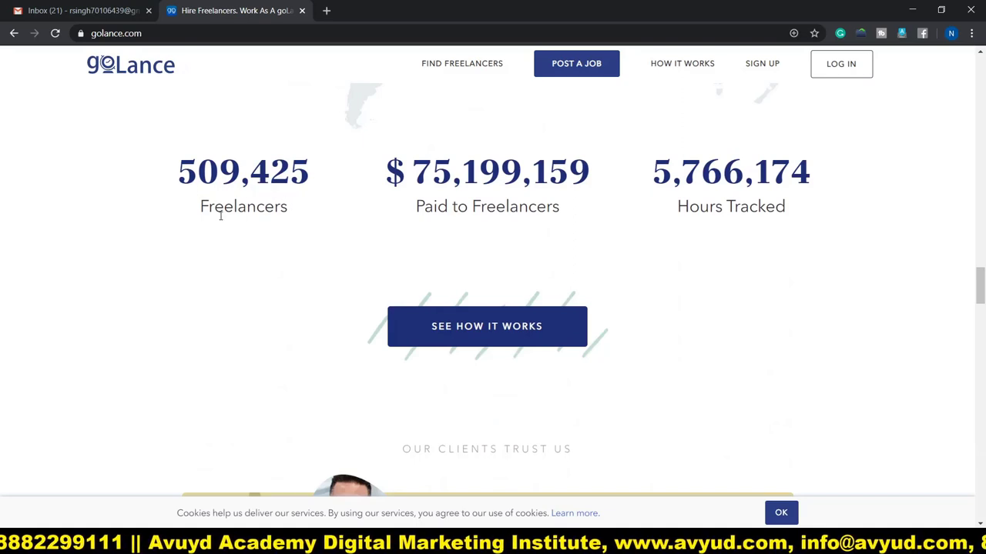
Examine the homepage statistics on freelancers, payments to freelancers and hours tracked, plus the client testimonial.
{"action": "left_click_drag", "start_coordinate": [210, 206], "coordinate": [287, 211]}
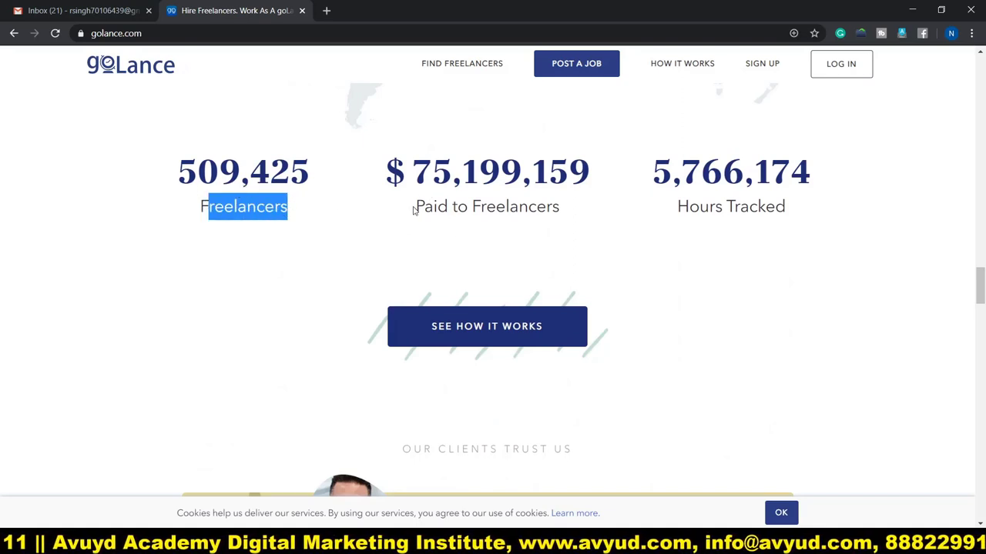
{"action": "left_click_drag", "start_coordinate": [414, 210], "coordinate": [551, 210]}
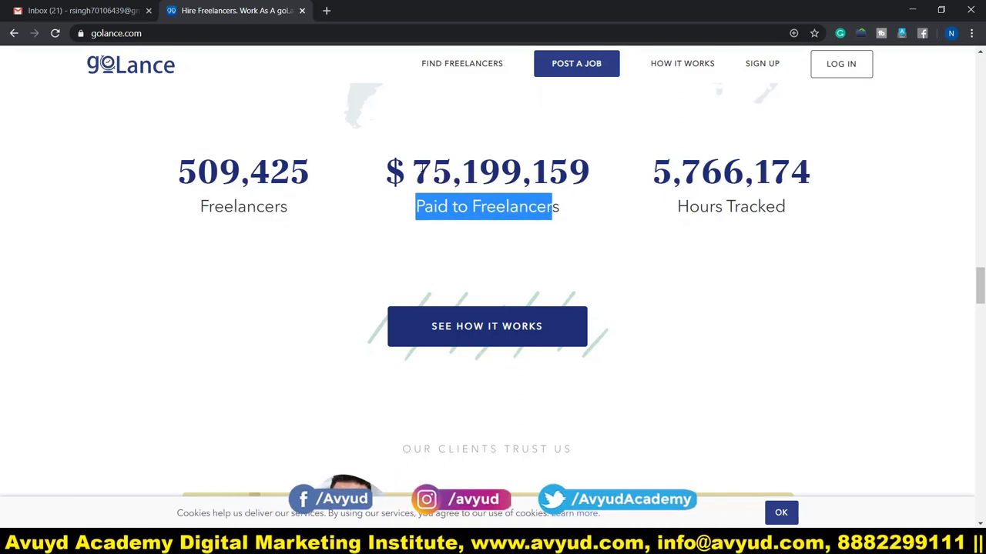
{"action": "left_click_drag", "start_coordinate": [413, 171], "coordinate": [586, 185]}
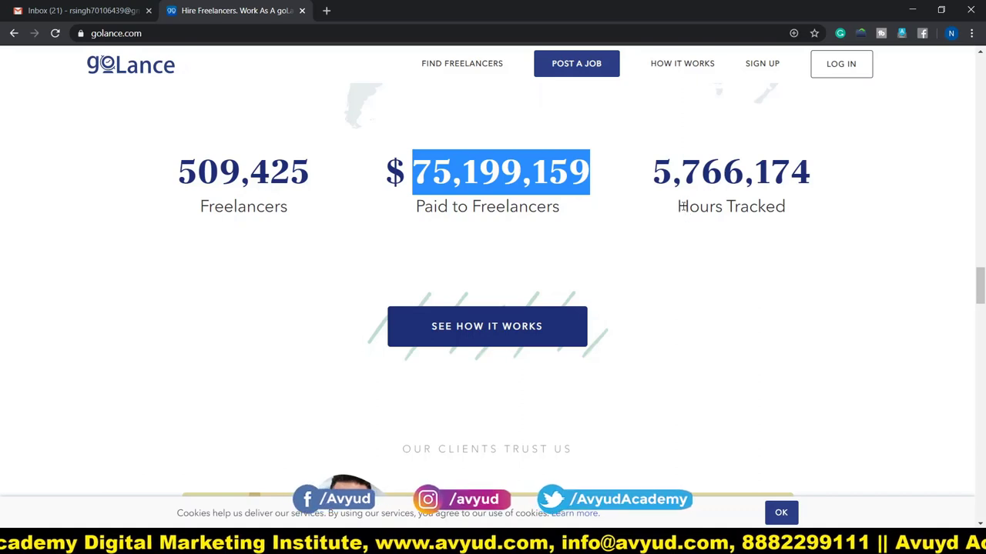
{"action": "left_click_drag", "start_coordinate": [679, 207], "coordinate": [775, 208]}
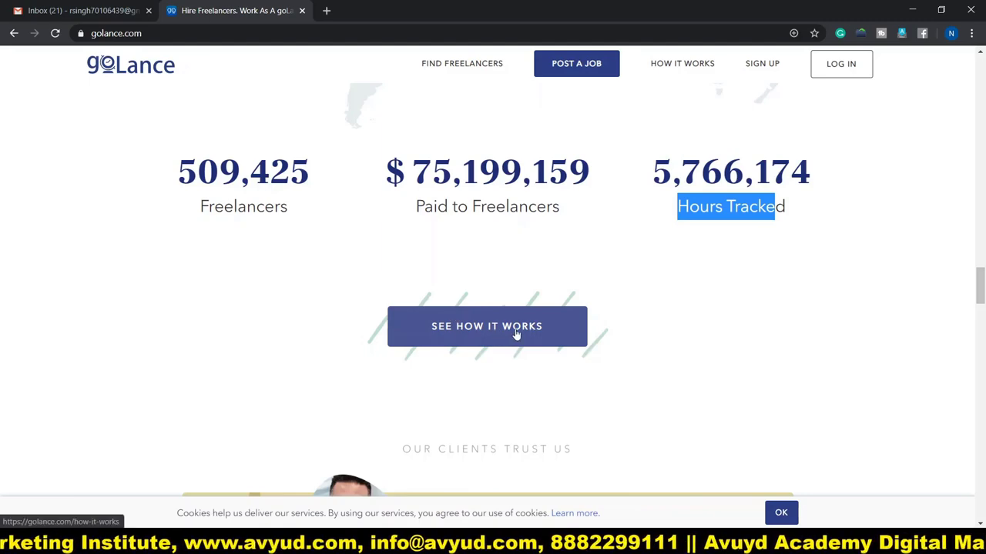
{"action": "scroll", "coordinate": [515, 333], "scroll_direction": "down", "scroll_amount": 5}
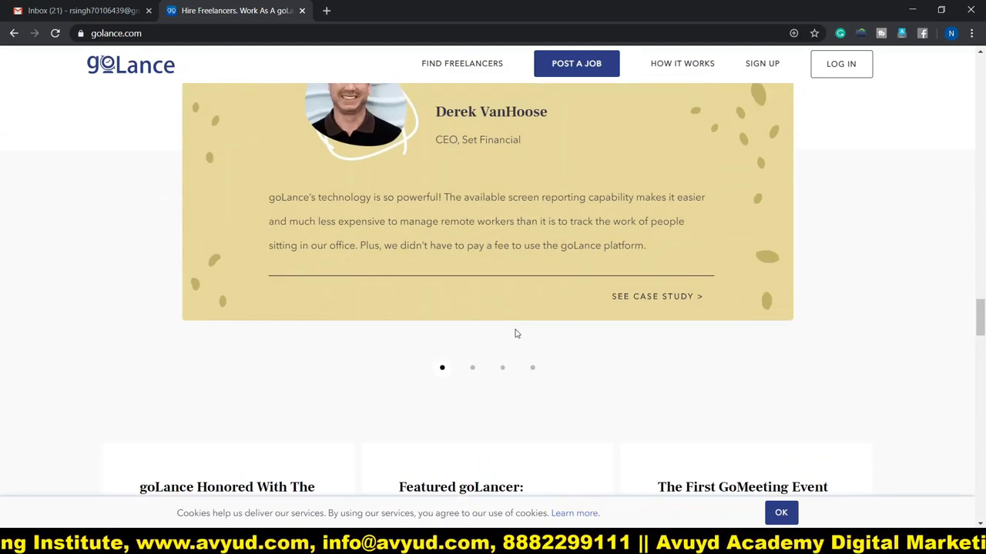
{"action": "scroll", "coordinate": [516, 332], "scroll_direction": "up", "scroll_amount": 5}
{"action": "scroll", "coordinate": [516, 333], "scroll_direction": "up", "scroll_amount": 5}
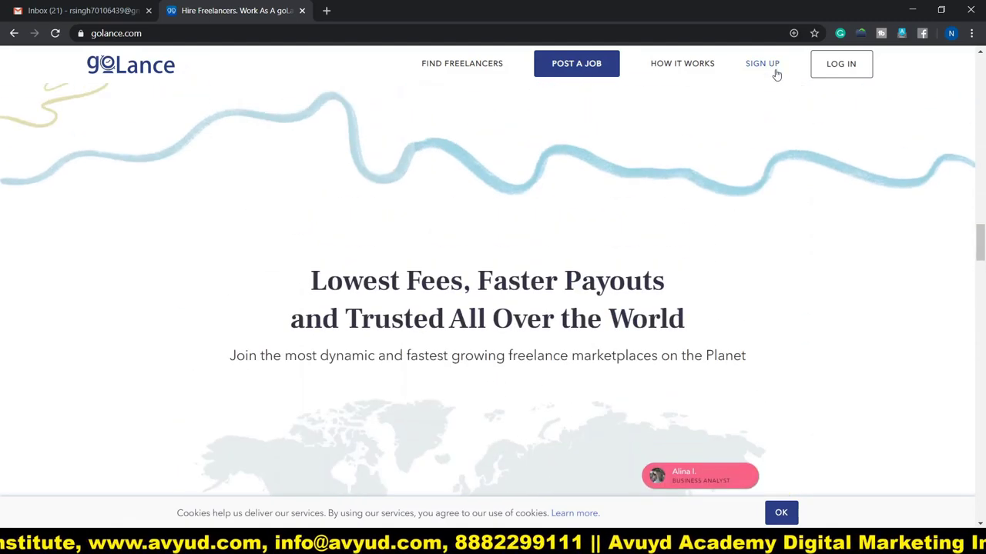
Sign up for a goLance account by e-mail, entering the first name, last name, e-mail address and the account password twice.
{"action": "left_click", "coordinate": [769, 67]}
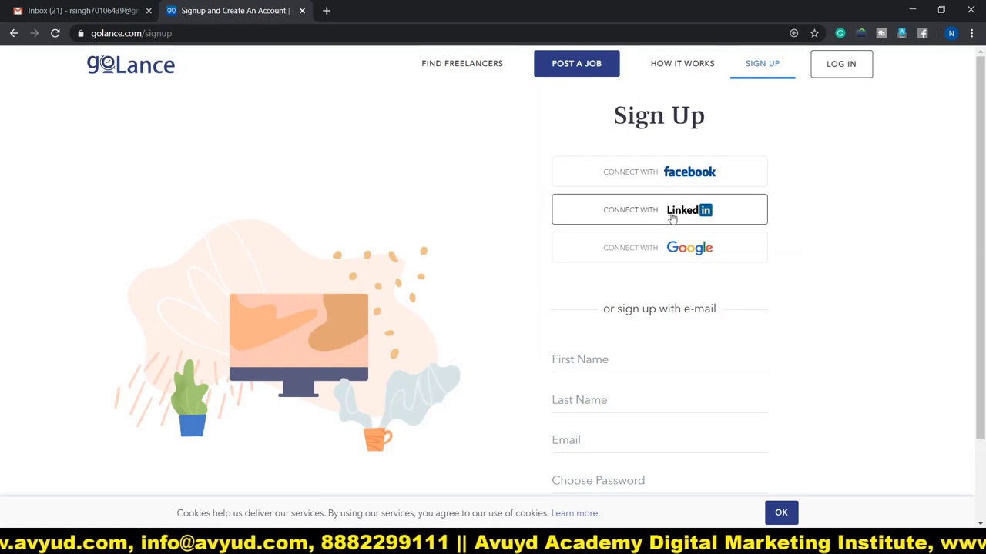
{"action": "scroll", "coordinate": [817, 248], "scroll_direction": "down", "scroll_amount": 2}
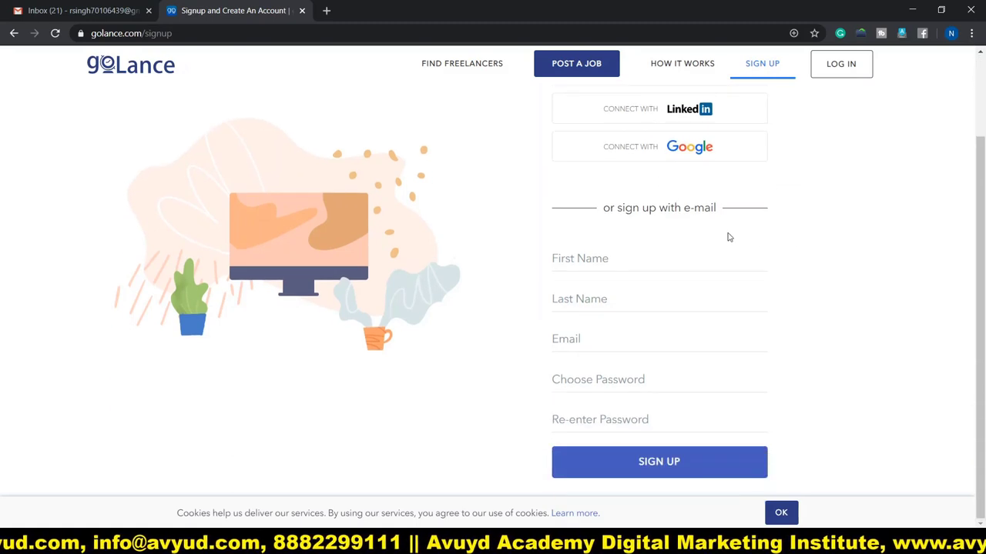
{"action": "left_click", "coordinate": [603, 259]}
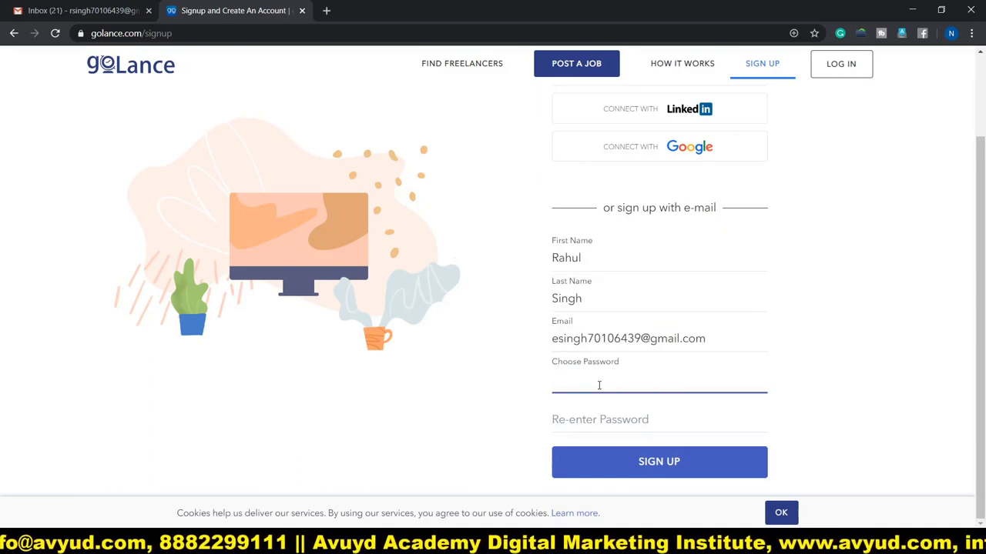
{"action": "type", "text": "•••••••••••"}
{"action": "key", "text": "Tab"}
{"action": "type", "text": "•••••••••••"}
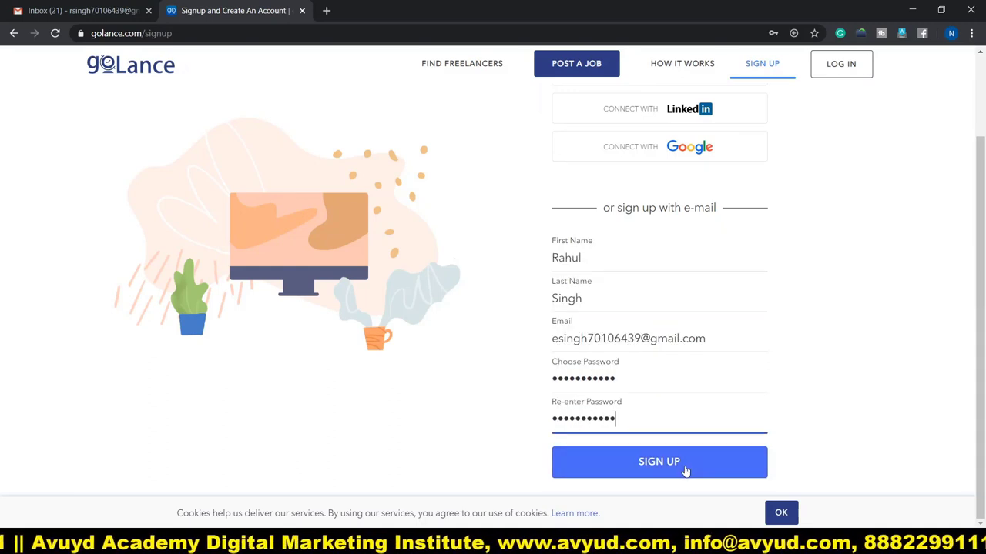
{"action": "left_click", "coordinate": [681, 465]}
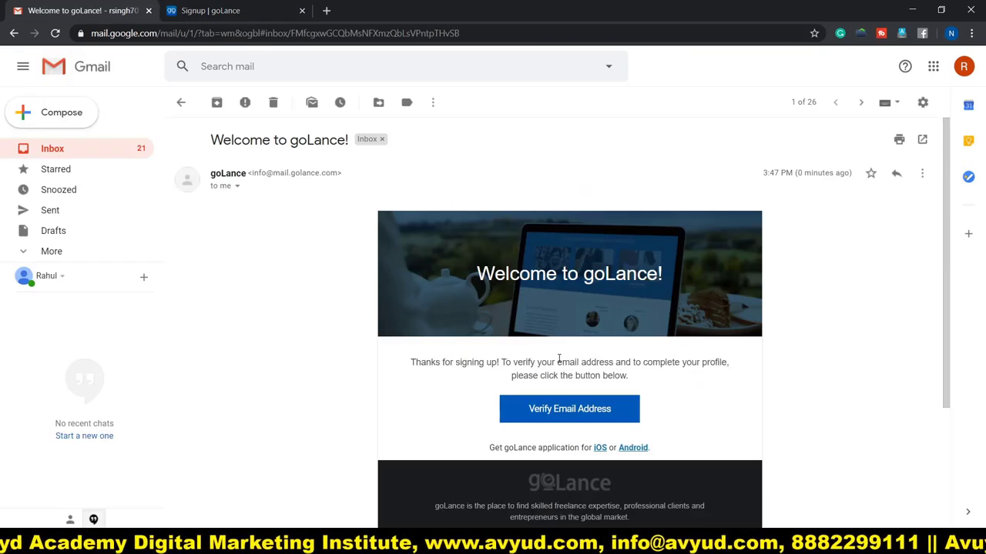
Verify the e-mail address from the goLance welcome message, and save the cropped avatar photo while completing the profile.
{"action": "left_click", "coordinate": [561, 410]}
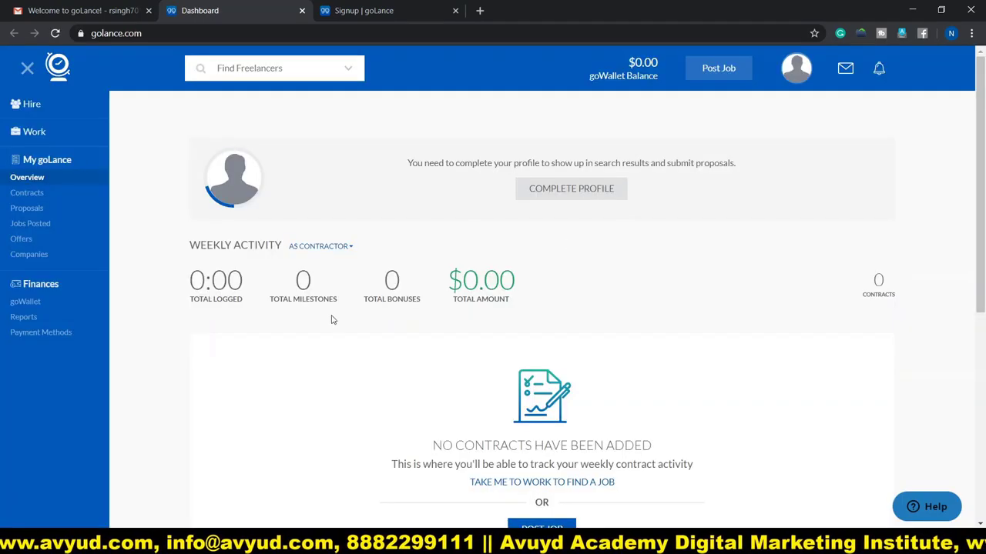
{"action": "left_click", "coordinate": [570, 189]}
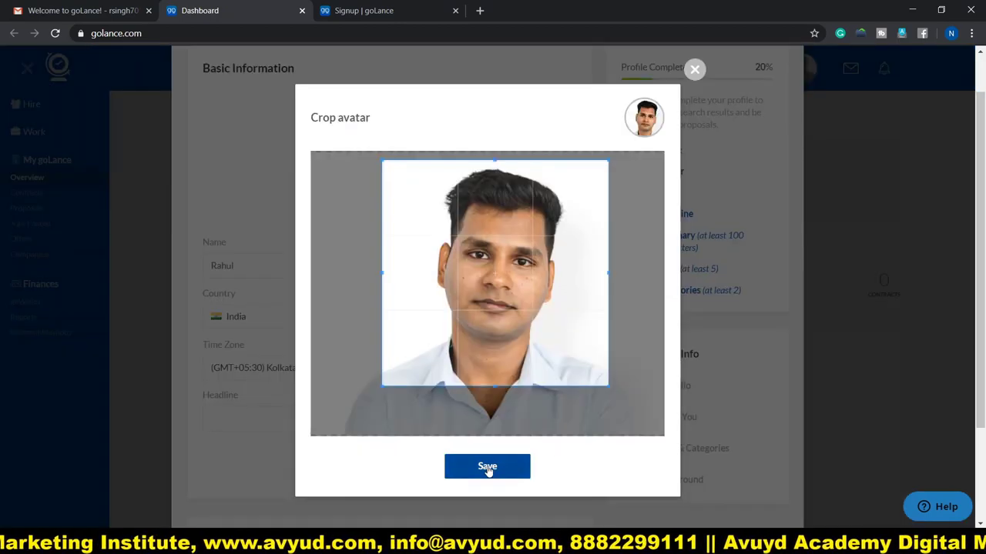
{"action": "left_click", "coordinate": [488, 468]}
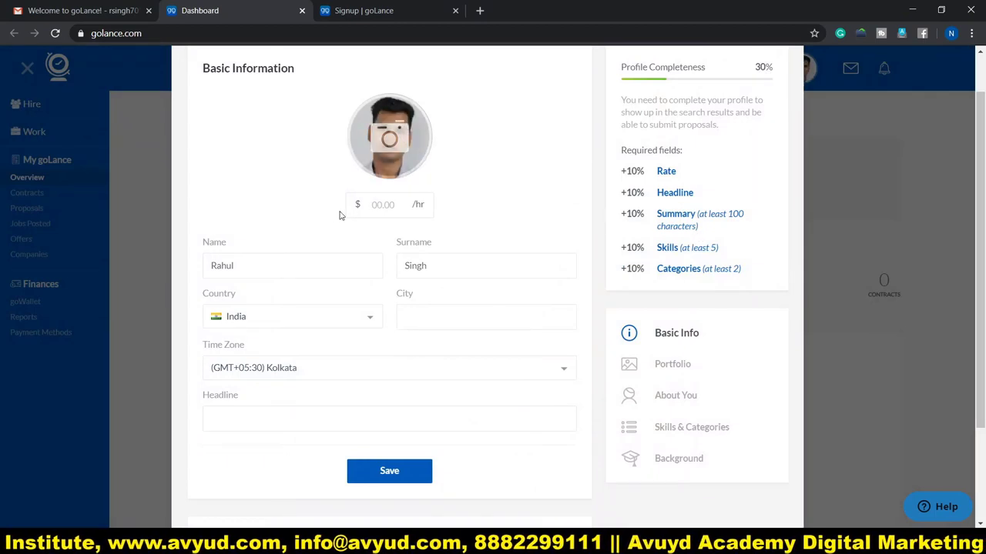
Set the hourly rate to $3, the city to New Delhi and the headline to Data Entry Operator, and save the basic information.
{"action": "left_click", "coordinate": [382, 206]}
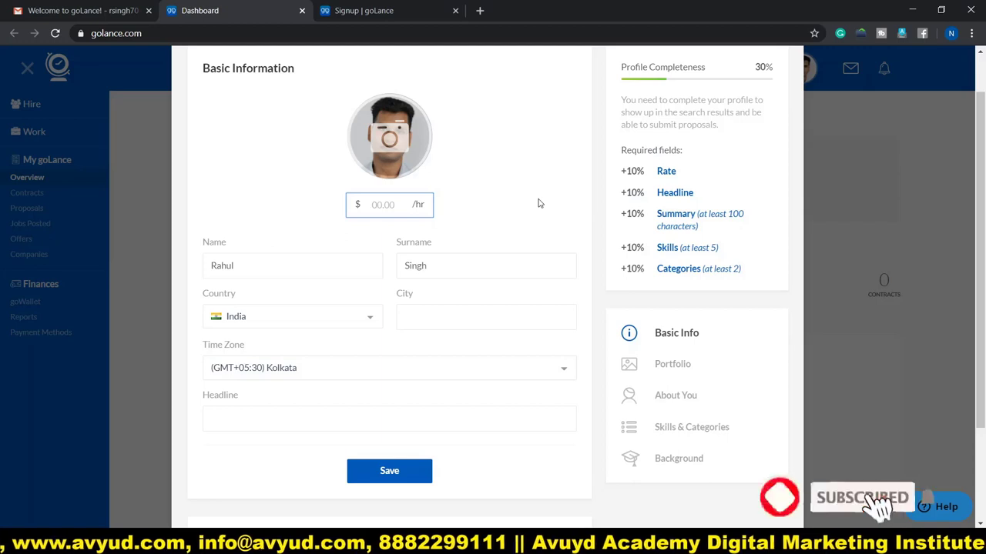
{"action": "type", "text": "3"}
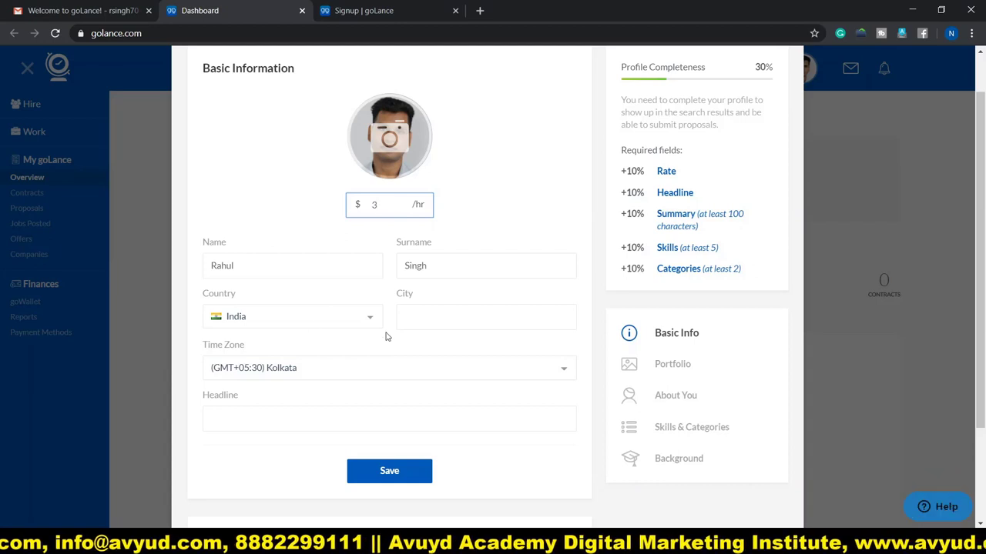
{"action": "left_click", "coordinate": [425, 323]}
{"action": "left_click", "coordinate": [423, 346]}
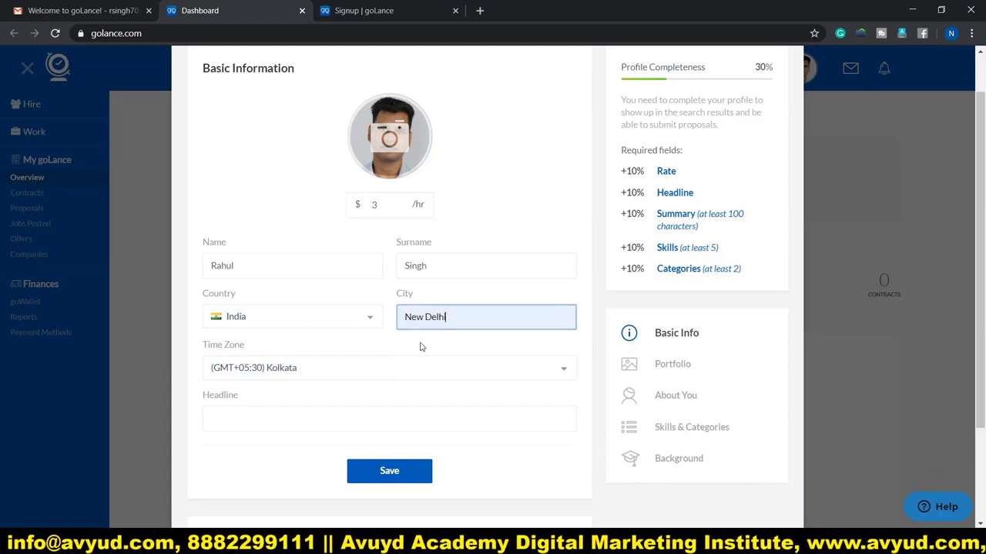
{"action": "scroll", "coordinate": [335, 308], "scroll_direction": "down", "scroll_amount": 2}
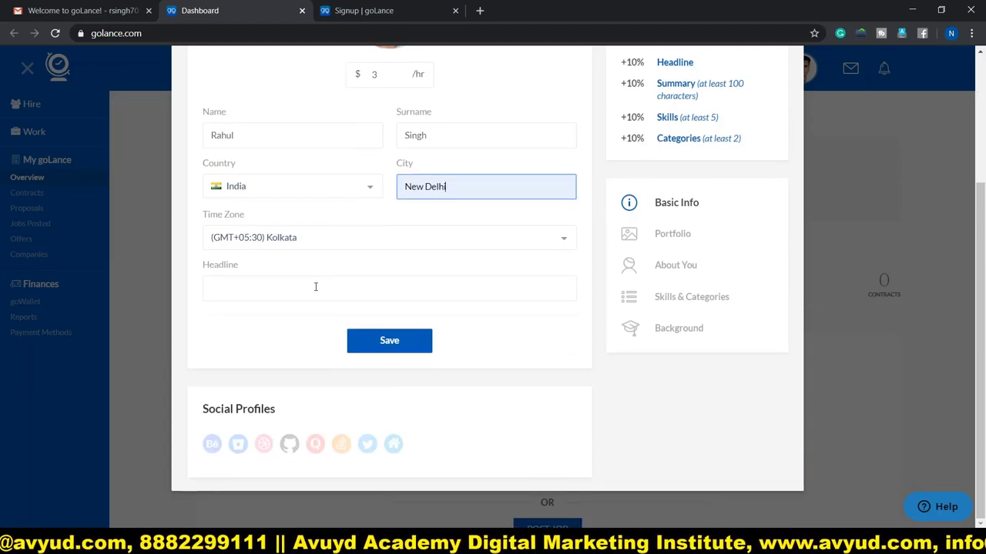
{"action": "left_click", "coordinate": [234, 288]}
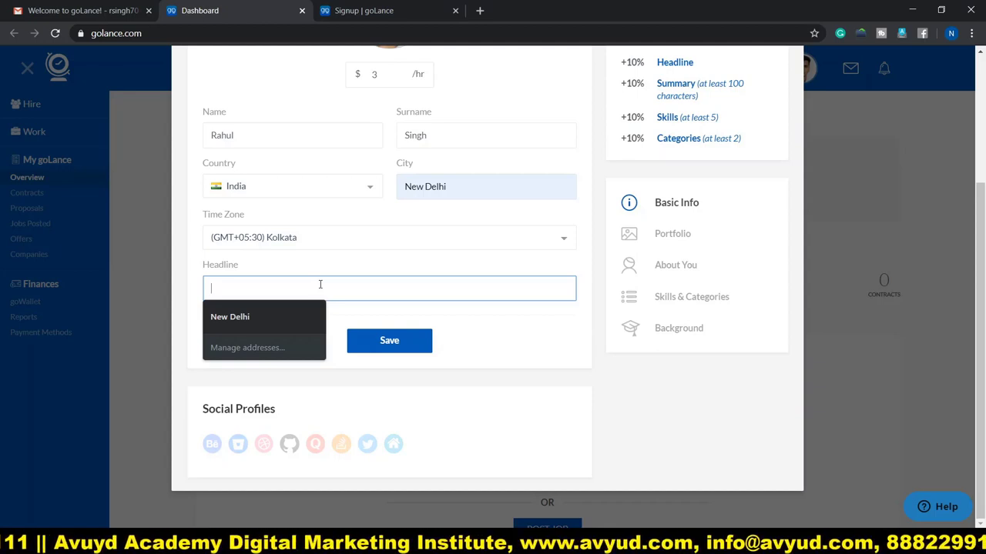
{"action": "type", "text": "Data Entry Operator"}
{"action": "left_click", "coordinate": [398, 346]}
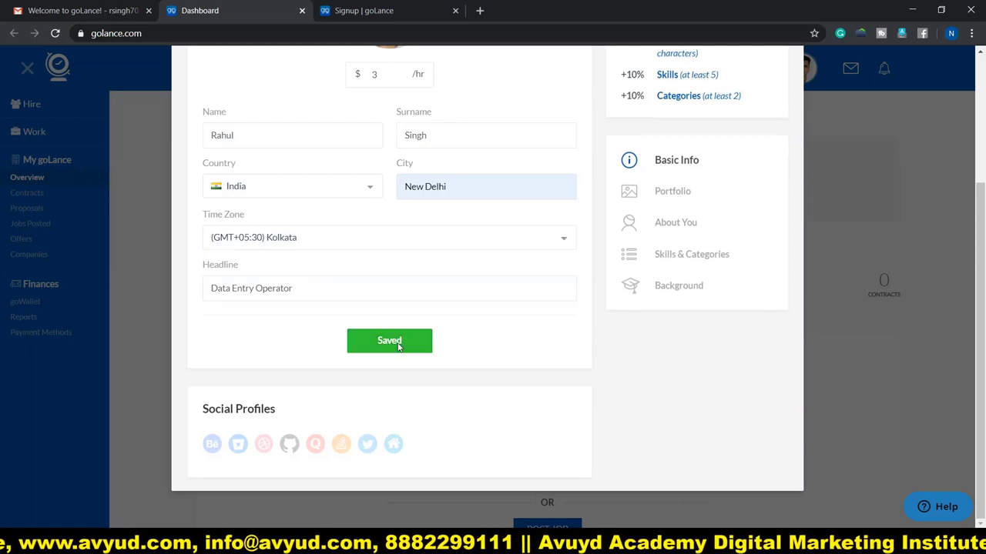
Add and save a profile summary describing 10 years of experience in data entry, operations management, back office operations, customer support and related areas.
{"action": "scroll", "coordinate": [521, 375], "scroll_direction": "up", "scroll_amount": 3}
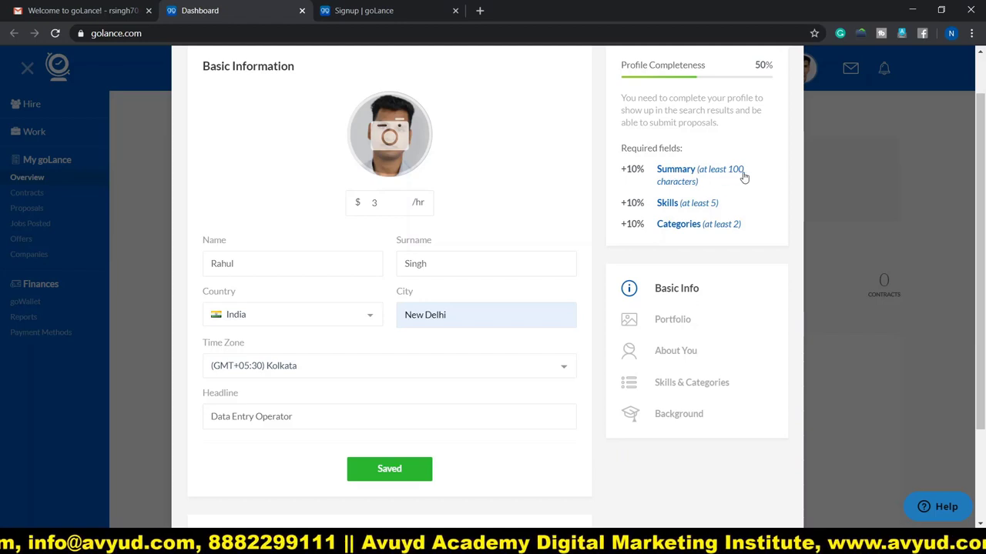
{"action": "left_click", "coordinate": [676, 184]}
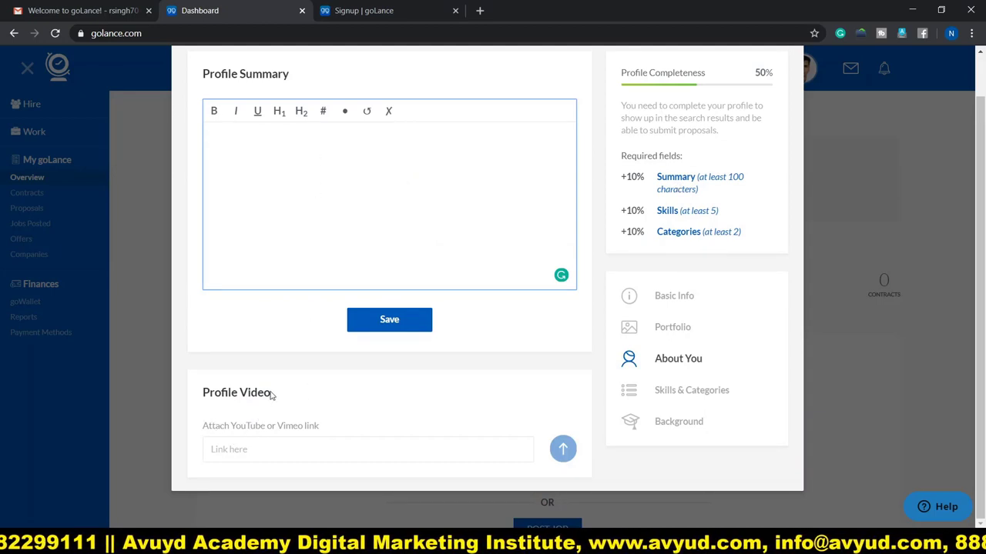
{"action": "scroll", "coordinate": [247, 421], "scroll_direction": "up", "scroll_amount": 1}
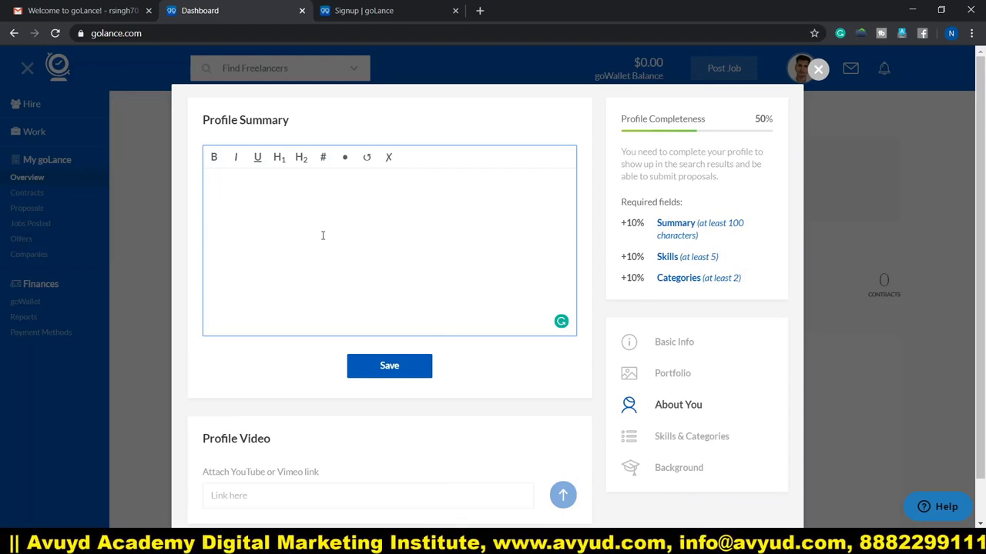
{"action": "type", "text": "A Focused Professional with 10 Years of experience in Data Entry Operator,Operations Management,Back Office Operations,Service Delivery Management,Quality Control,Escalation Management,SLA Management,Client Relationship Management,Customer Support,MIS Reporting,TAT Management"}
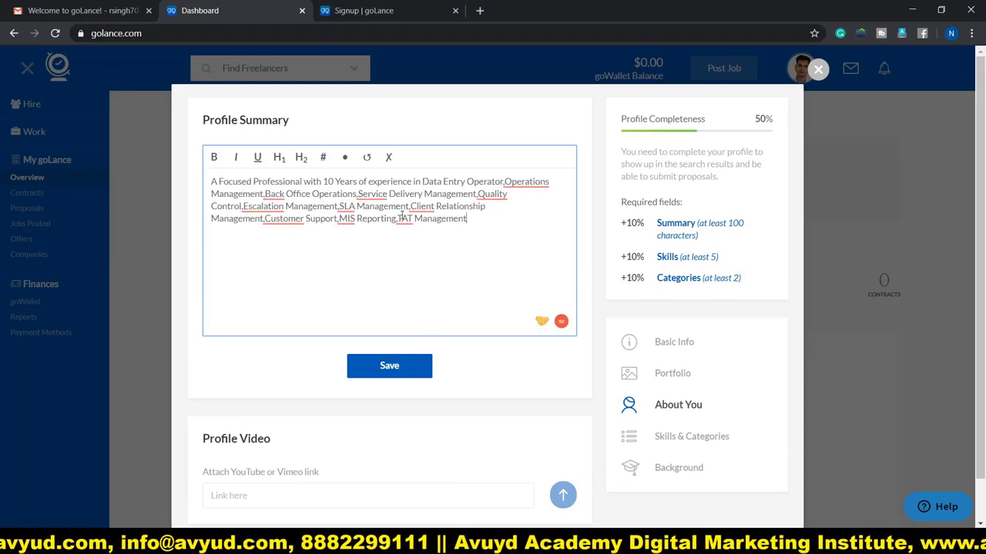
{"action": "left_click", "coordinate": [394, 365]}
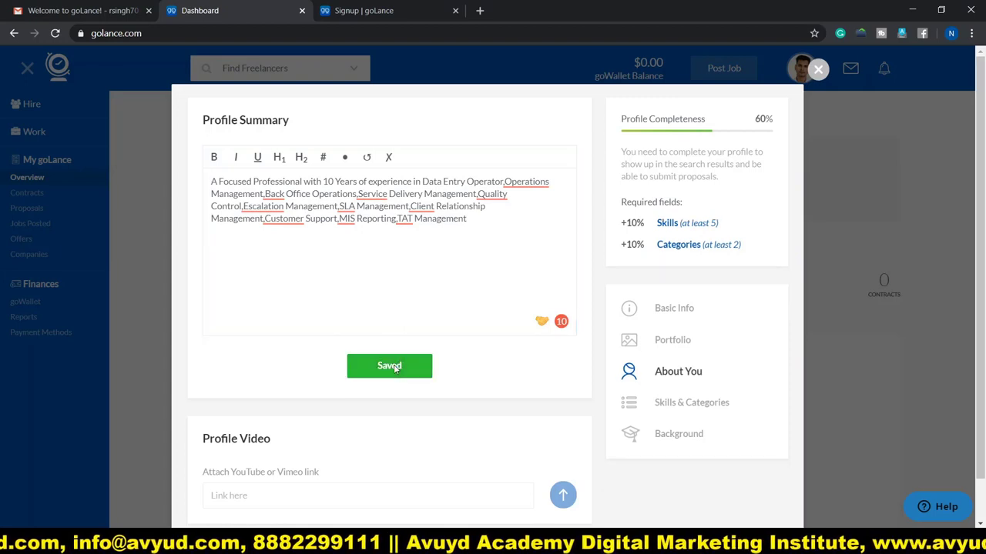
Add the skills Data Entry, Data Analytics, Data Cleansing, MS Office 365 and Microsoft Office, and save Data Entry and Transcription as Admin Support categories.
{"action": "left_click", "coordinate": [675, 225]}
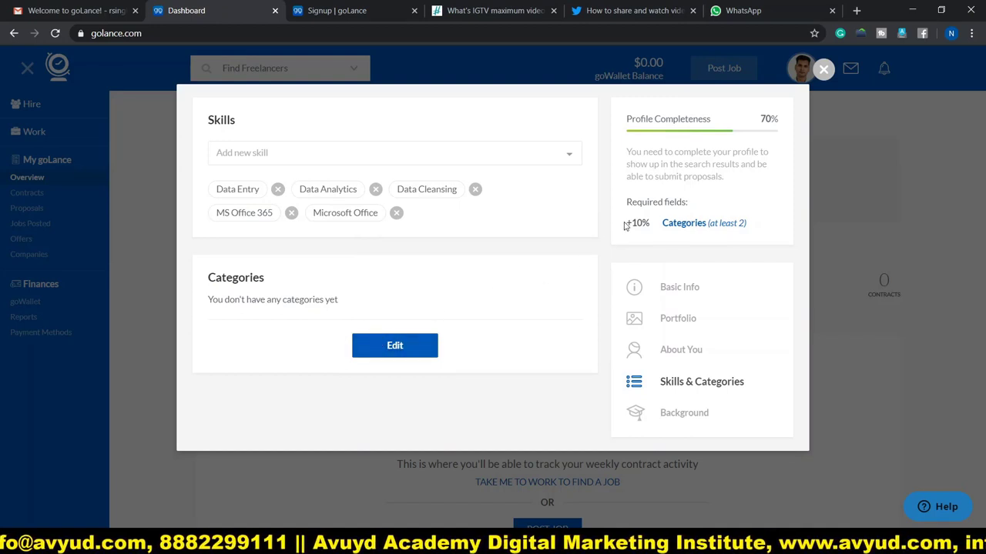
{"action": "left_click", "coordinate": [391, 348]}
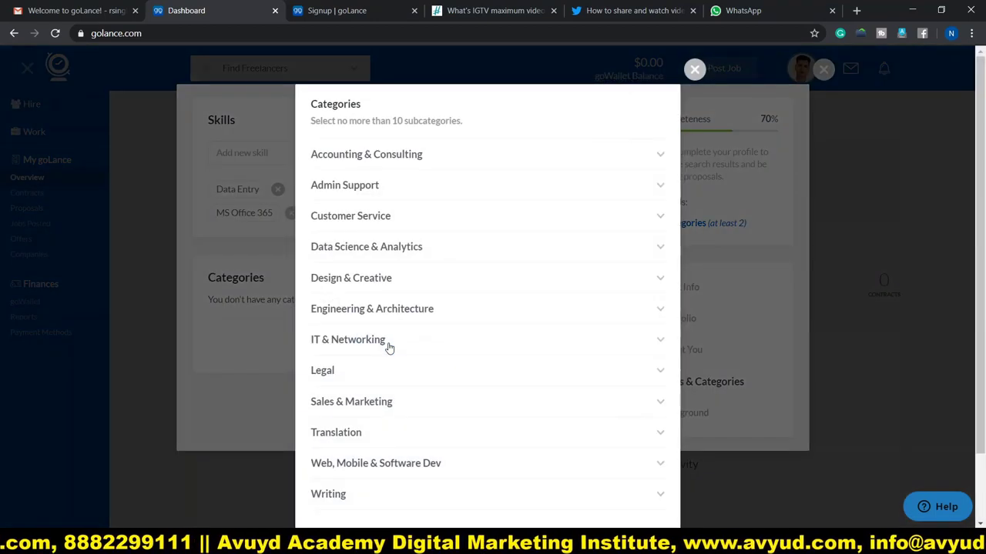
{"action": "left_click", "coordinate": [362, 185]}
{"action": "left_click", "coordinate": [347, 209]}
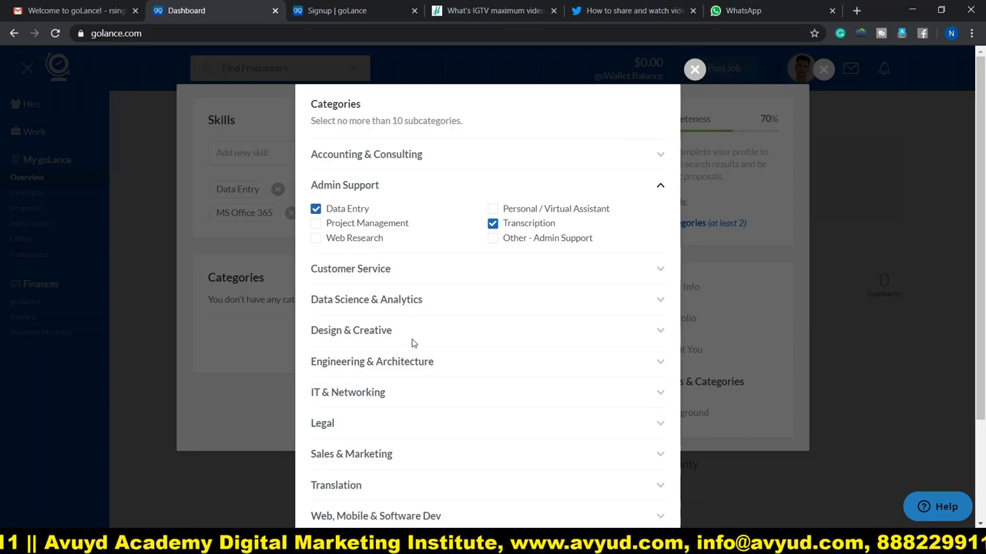
{"action": "scroll", "coordinate": [355, 306], "scroll_direction": "down", "scroll_amount": 2}
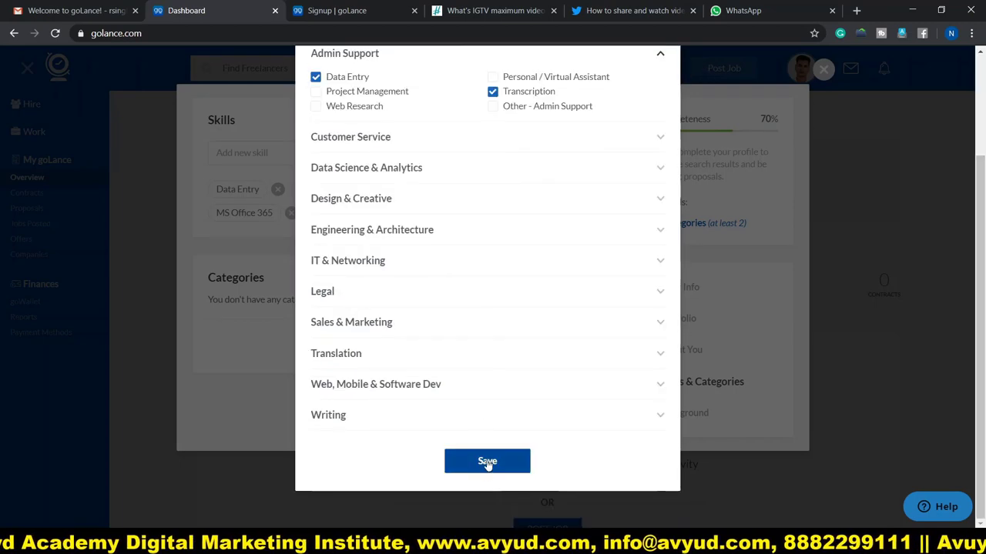
{"action": "left_click", "coordinate": [487, 459]}
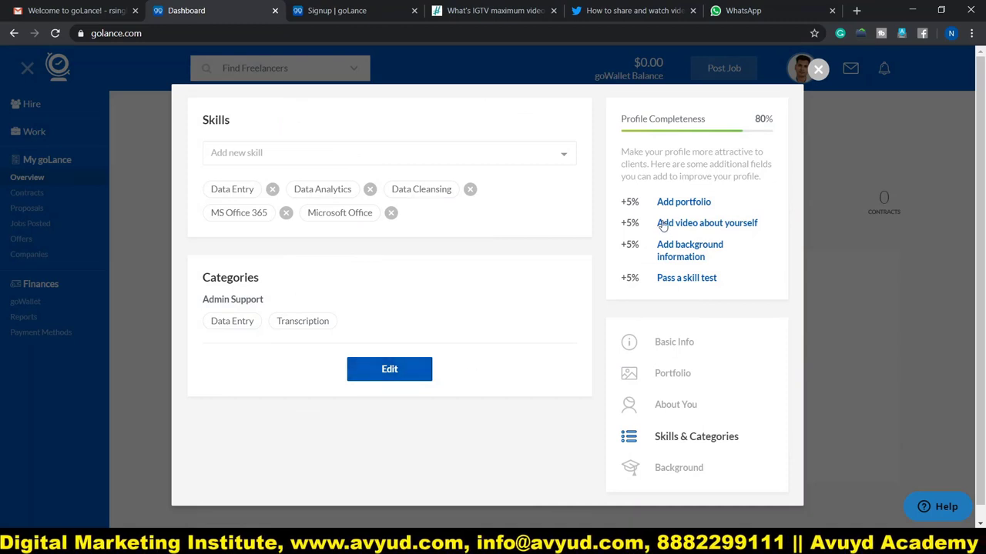
Start a portfolio project with the Data Entry Services image, titled "Data Entry Opretor" and described with the 10-years-of-experience profile summary.
{"action": "scroll", "coordinate": [455, 376], "scroll_direction": "down", "scroll_amount": 1}
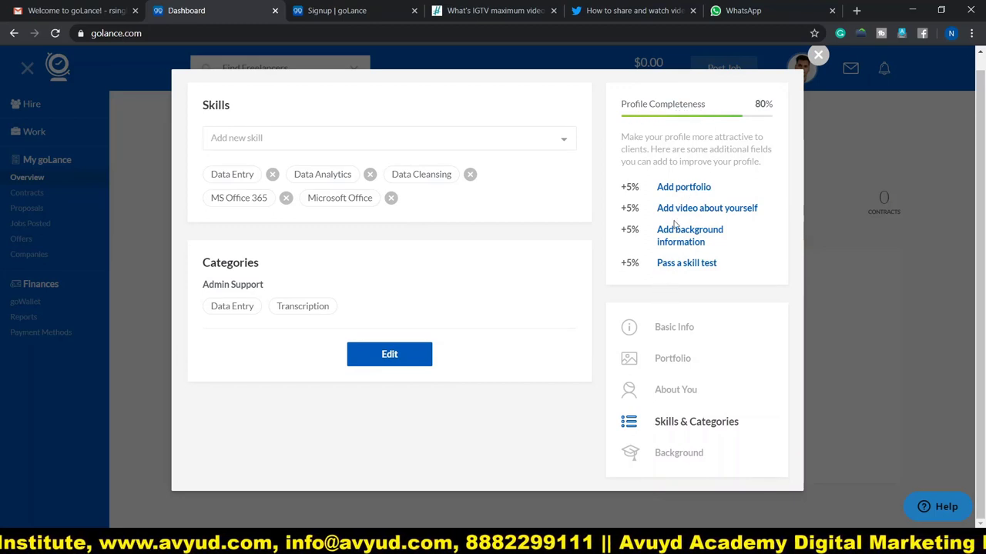
{"action": "left_click", "coordinate": [670, 189]}
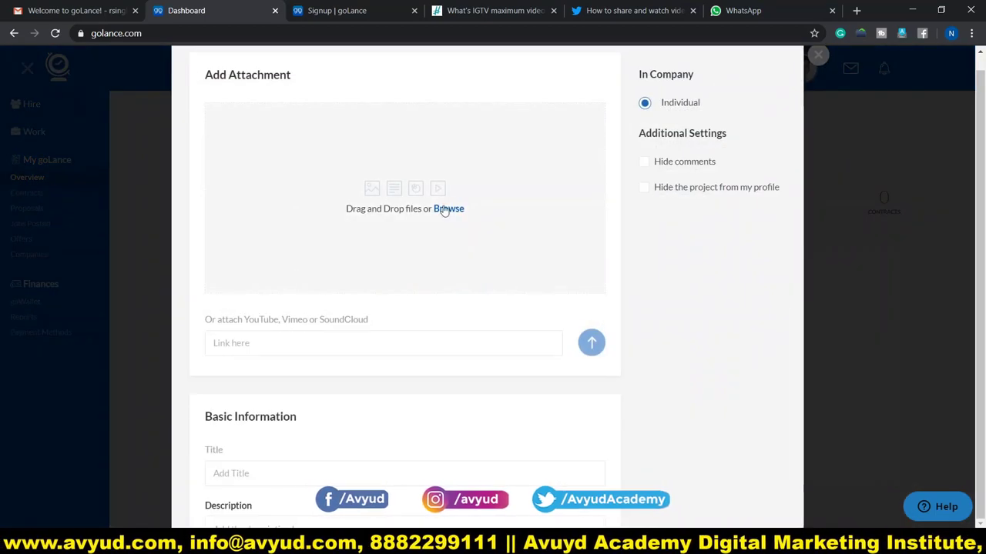
{"action": "scroll", "coordinate": [378, 378], "scroll_direction": "down", "scroll_amount": 3}
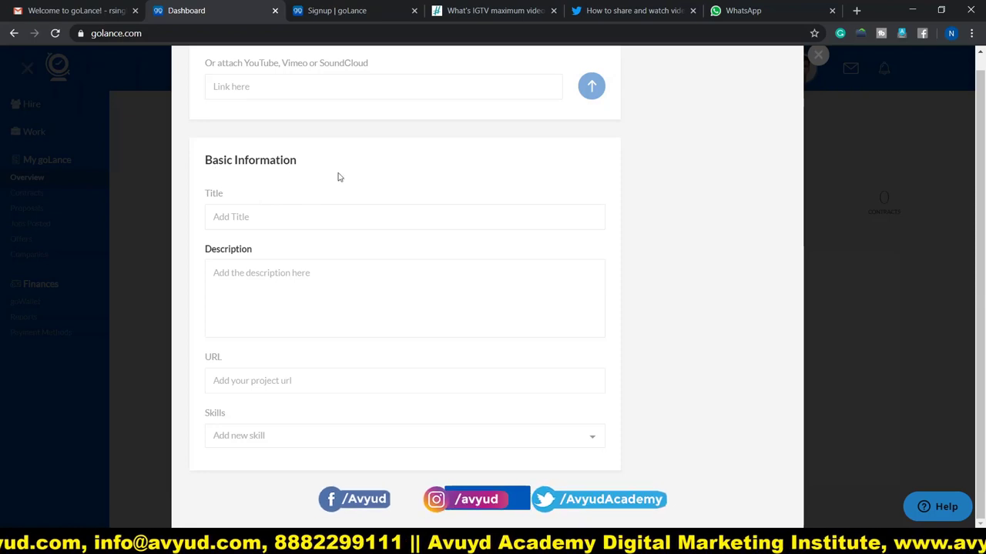
{"action": "left_click", "coordinate": [246, 219]}
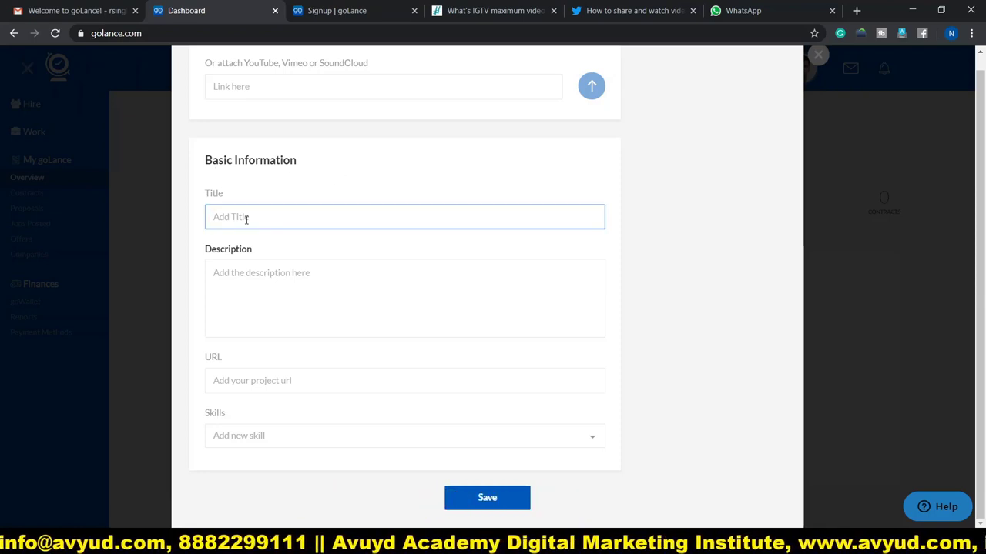
{"action": "type", "text": "Data Entry Opretor"}
{"action": "left_click", "coordinate": [240, 299]}
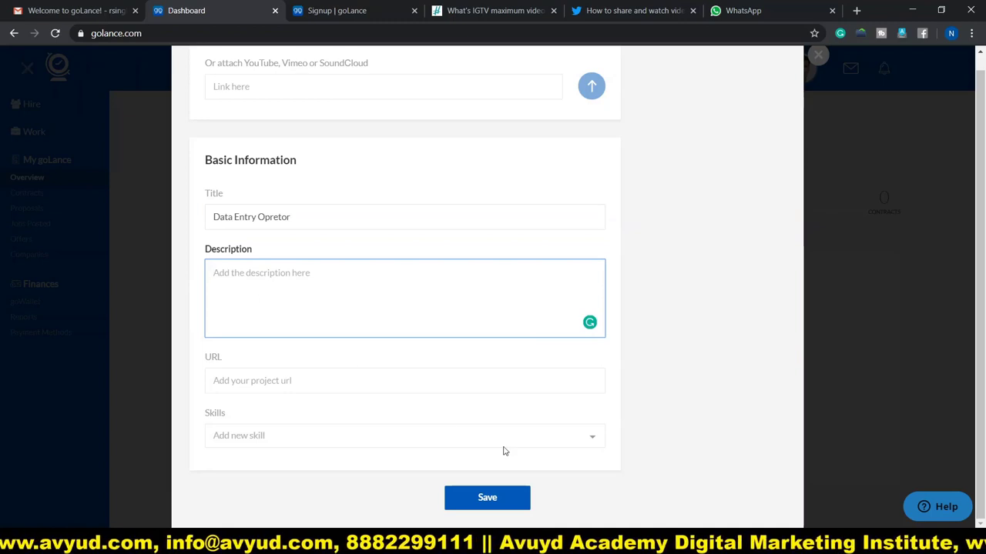
{"action": "type", "text": "A Focused Professional with 10 Years of experience in Data Entry Operator,Operations Management,Back Office Operations,Service Delivery Management,Quality Control,Escalation Management,MIS Management,Client Relationship Management,Customer Support,MIS Reporting,TAT Management"}
Add Data Analytics, Data Entry, Microsoft Office, MS Office 365 and Data Cleansing as the portfolio project's skills, and save the project.
{"action": "scroll", "coordinate": [260, 383], "scroll_direction": "down", "scroll_amount": 1}
{"action": "left_click", "coordinate": [261, 383]}
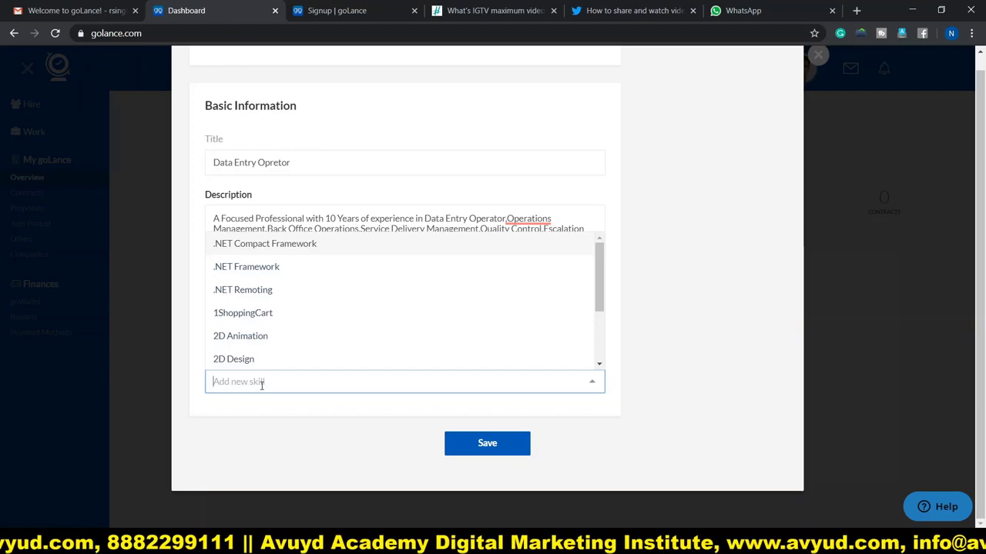
{"action": "type", "text": "d"}
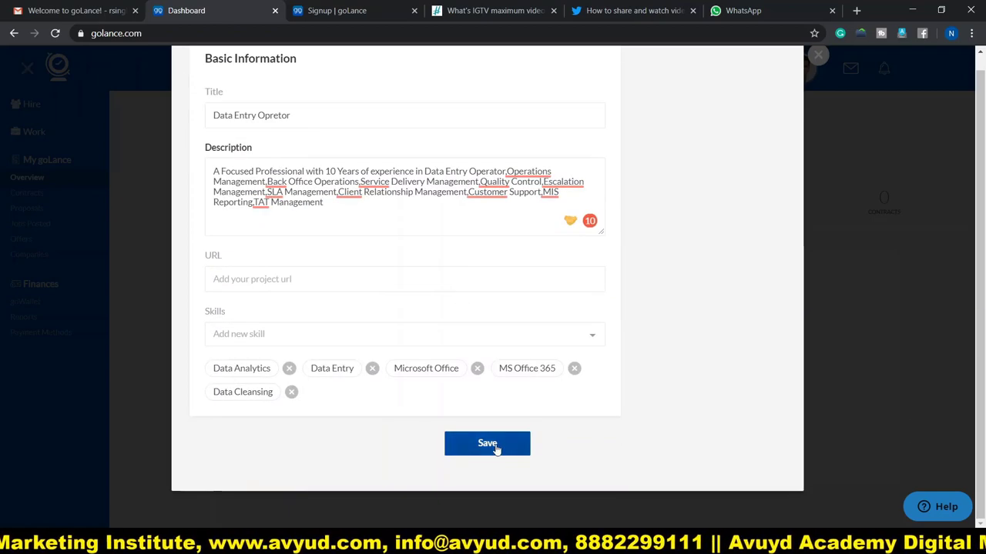
{"action": "left_click", "coordinate": [496, 447]}
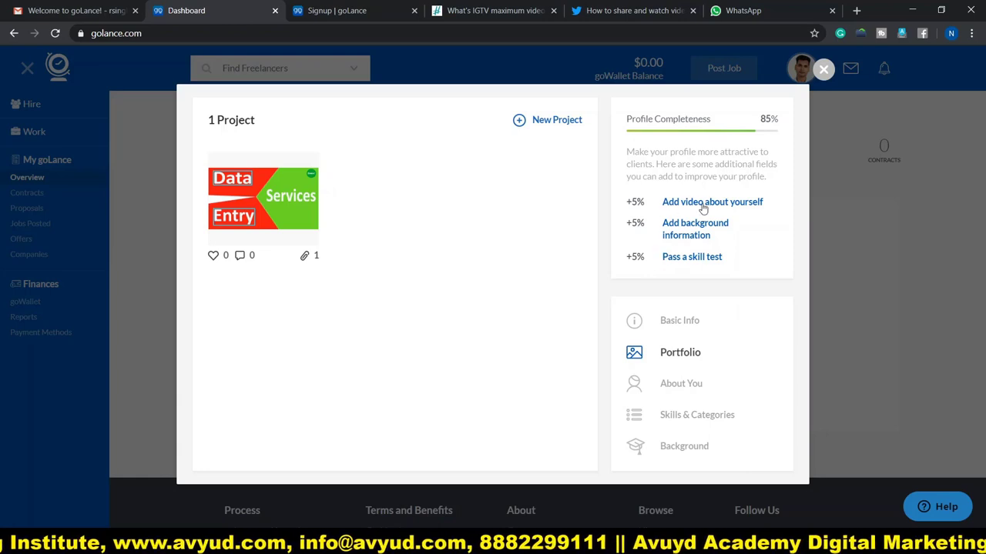
Look over the background information sections of the profile, such as languages, employment and education, and close the profile editor.
{"action": "left_click", "coordinate": [681, 240]}
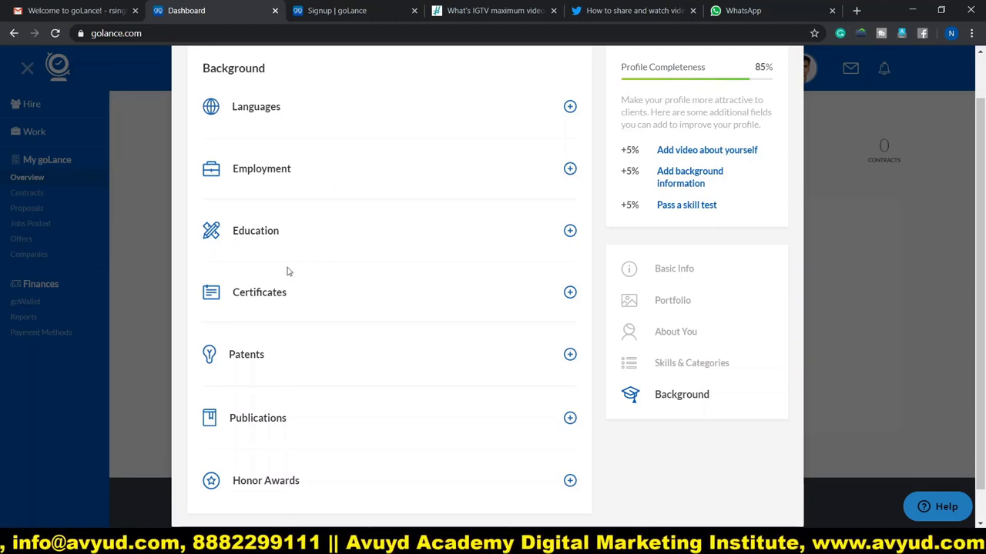
{"action": "scroll", "coordinate": [308, 306], "scroll_direction": "down", "scroll_amount": 1}
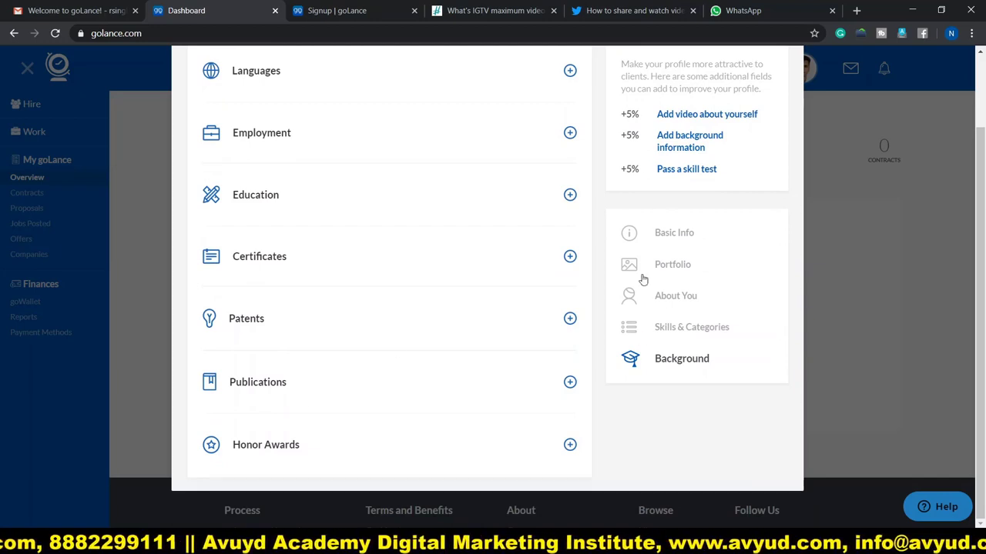
{"action": "scroll", "coordinate": [705, 369], "scroll_direction": "up", "scroll_amount": 1}
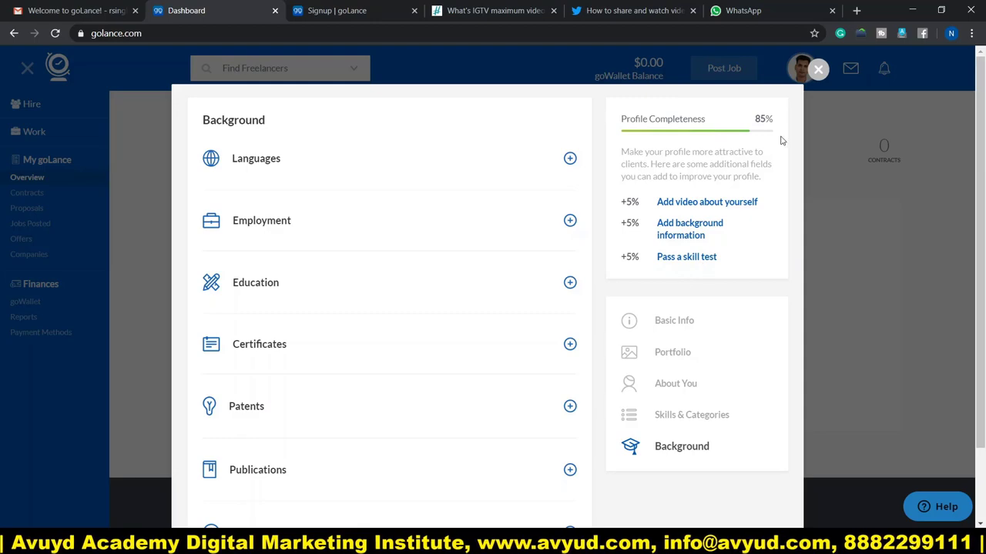
{"action": "left_click", "coordinate": [818, 70]}
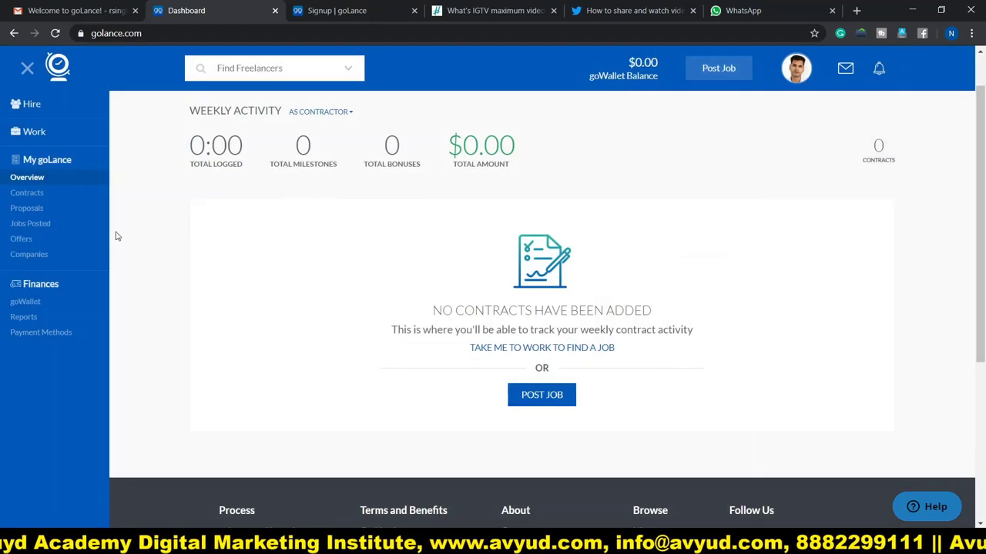
Search the available freelance jobs for "data entry opretor".
{"action": "left_click", "coordinate": [35, 136]}
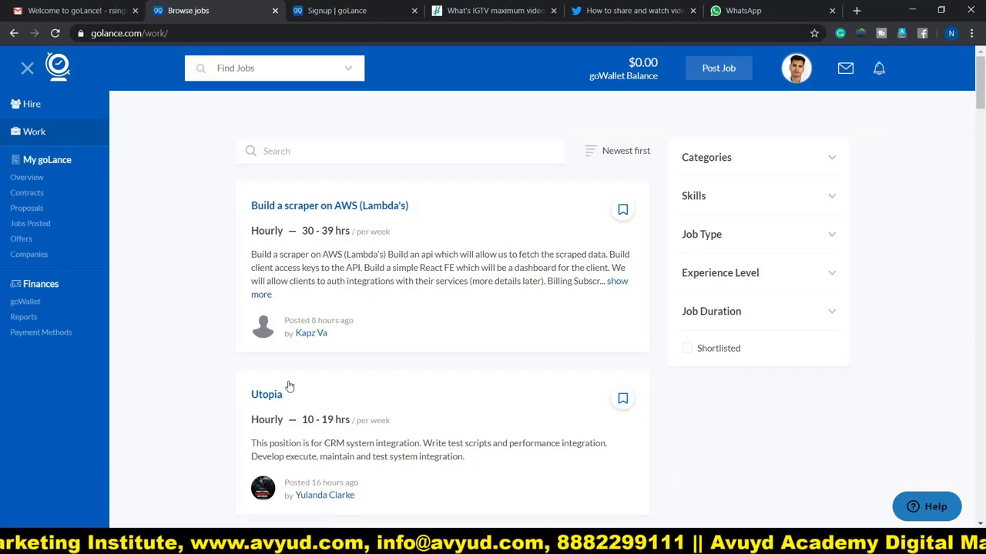
{"action": "scroll", "coordinate": [278, 362], "scroll_direction": "down", "scroll_amount": 2}
{"action": "scroll", "coordinate": [323, 255], "scroll_direction": "up", "scroll_amount": 2}
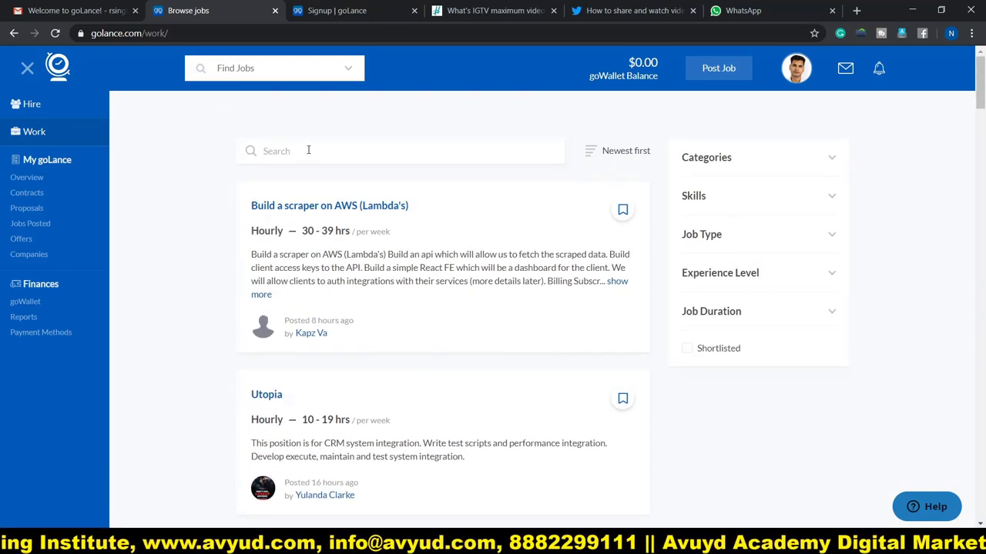
{"action": "type", "text": "d"}
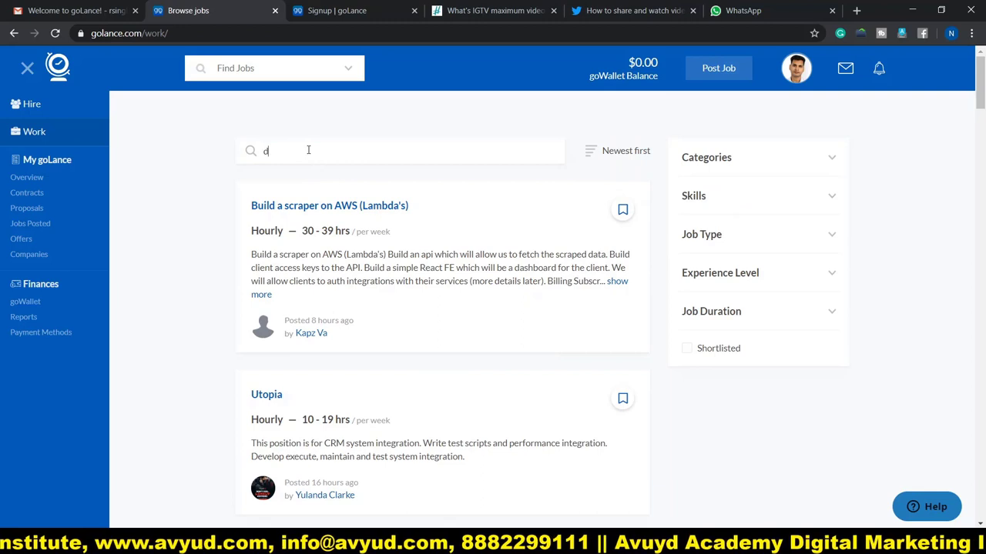
{"action": "type", "text": "ata entry opretor"}
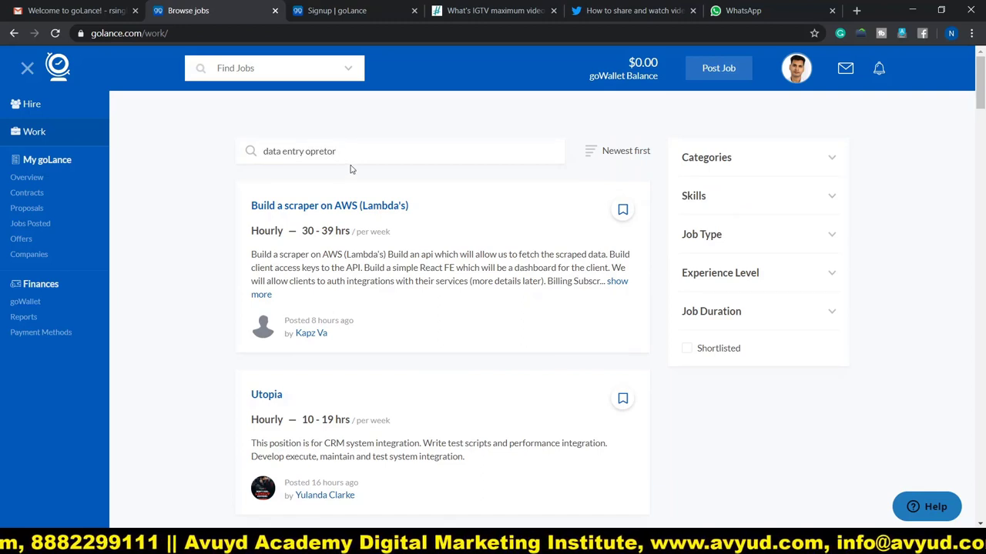
{"action": "key", "text": "Return"}
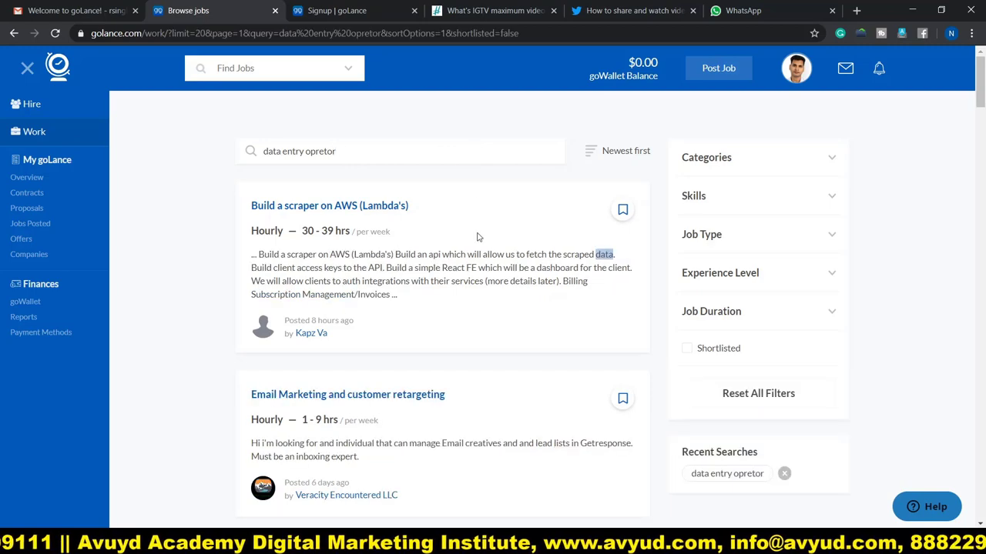
Look through the job results and open the Data collection app job to review its description and applicant details.
{"action": "scroll", "coordinate": [199, 351], "scroll_direction": "down", "scroll_amount": 4}
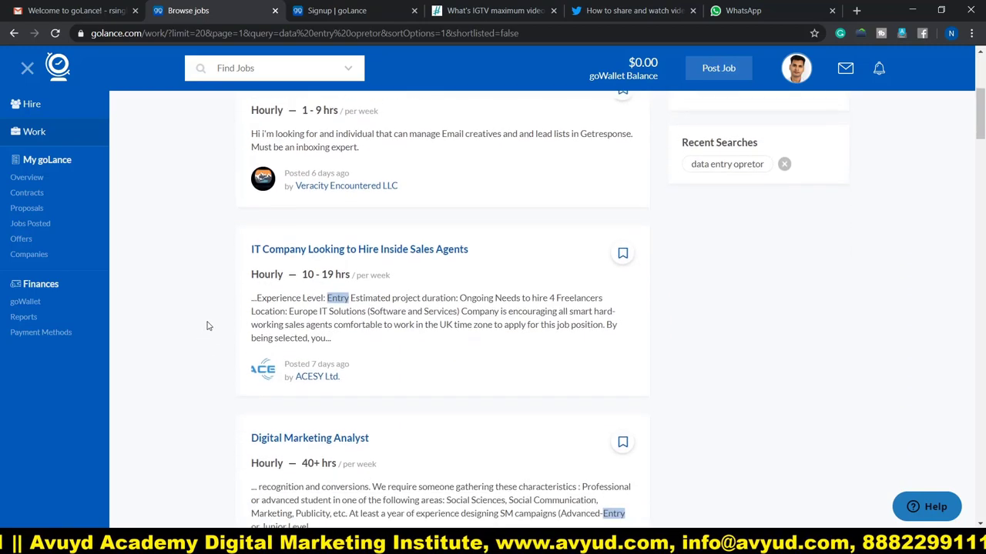
{"action": "scroll", "coordinate": [238, 302], "scroll_direction": "down", "scroll_amount": 2}
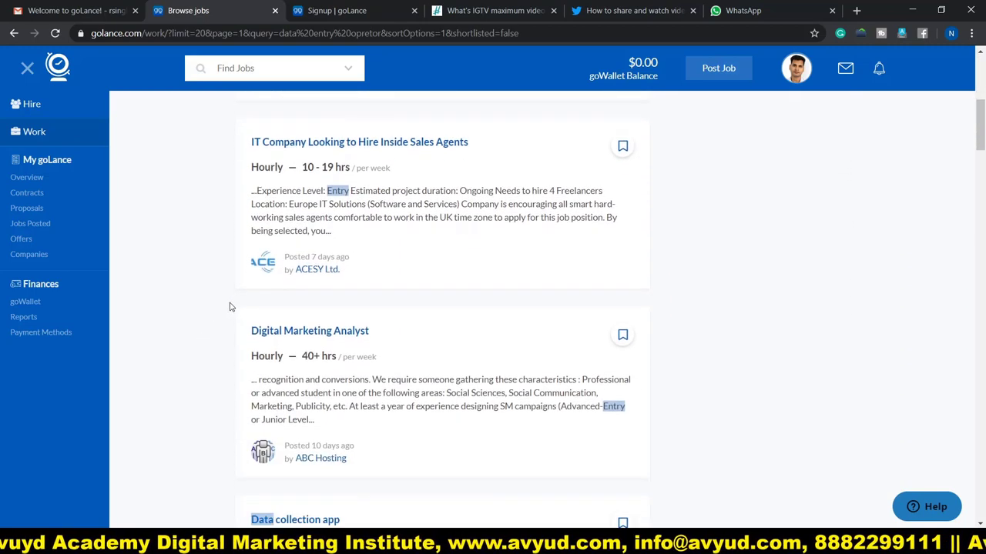
{"action": "scroll", "coordinate": [408, 280], "scroll_direction": "down", "scroll_amount": 2}
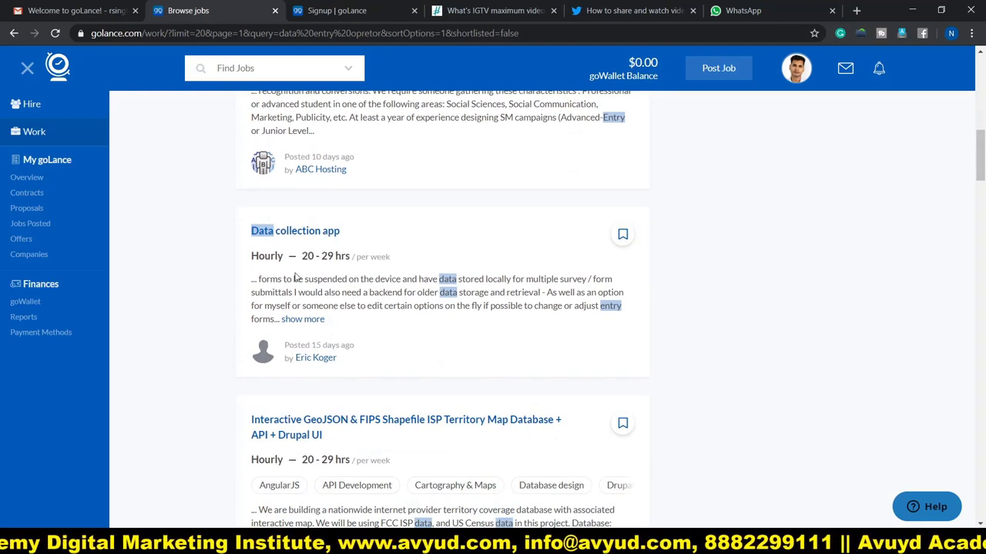
{"action": "left_click", "coordinate": [289, 235]}
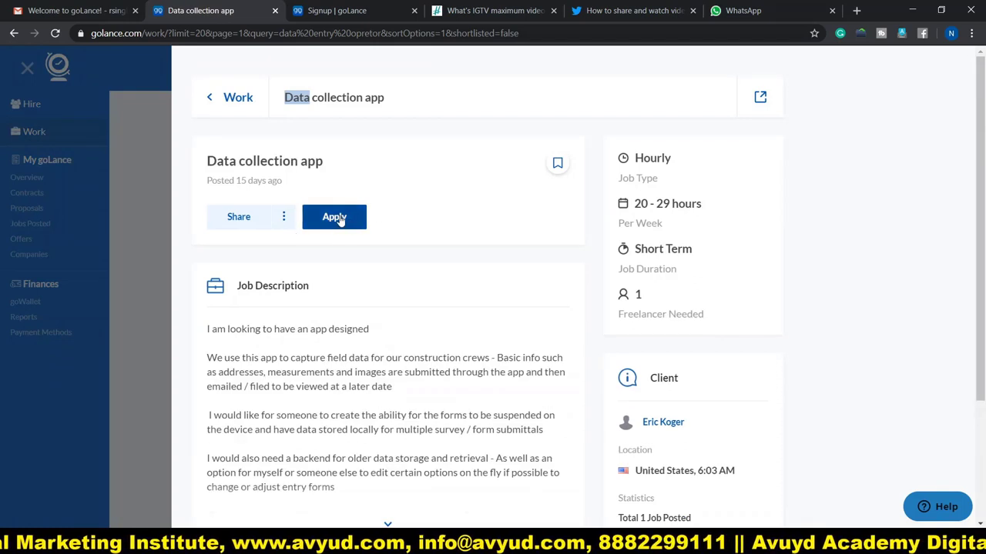
{"action": "scroll", "coordinate": [241, 320], "scroll_direction": "down", "scroll_amount": 3}
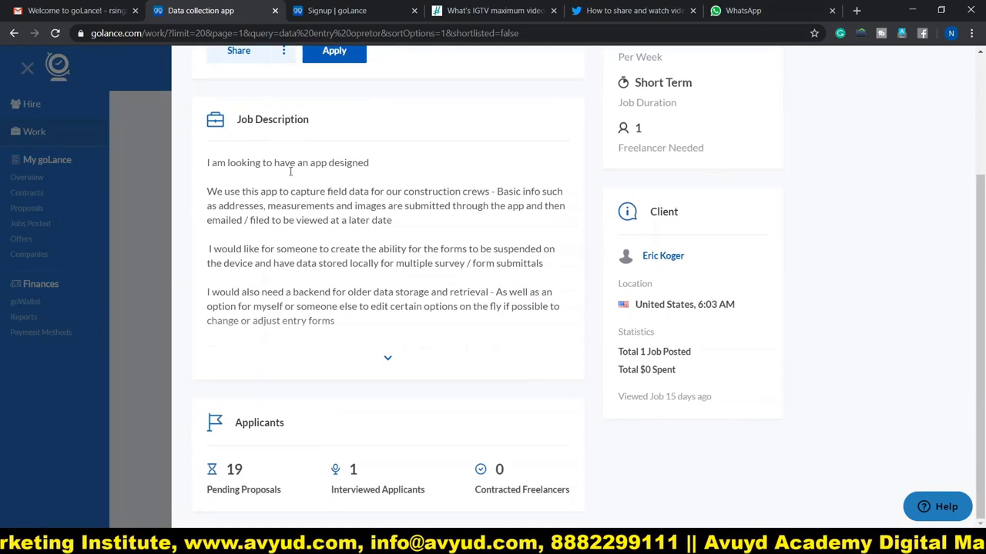
{"action": "scroll", "coordinate": [387, 363], "scroll_direction": "up", "scroll_amount": 3}
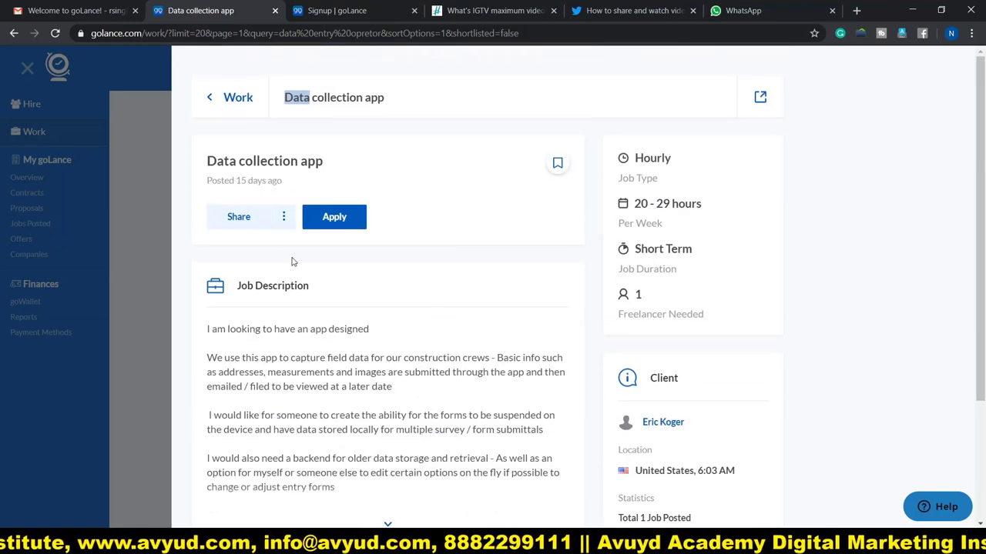
Examine the terms and cover letter pages of the Data collection app proposal form, close it unsent, and return to the job results.
{"action": "left_click", "coordinate": [322, 218]}
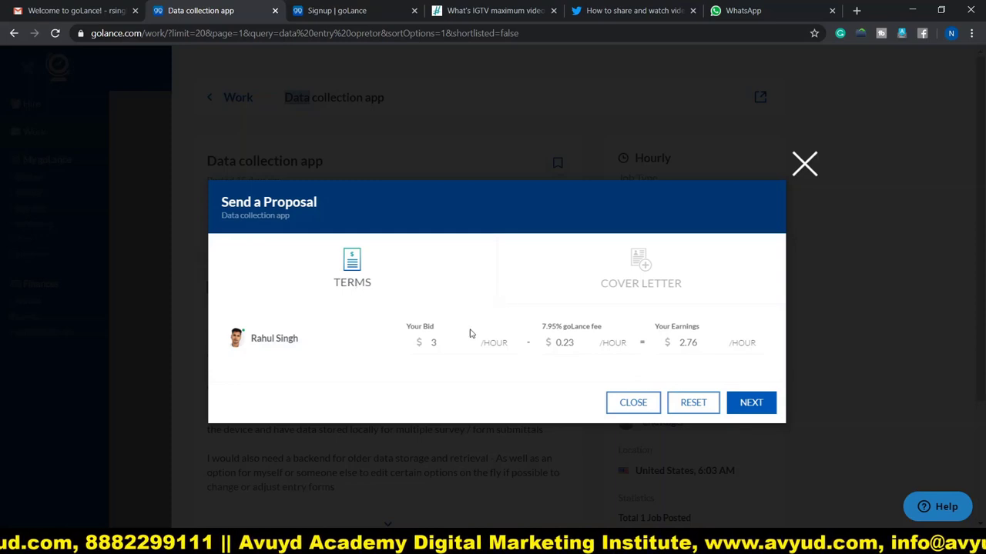
{"action": "left_click", "coordinate": [748, 403]}
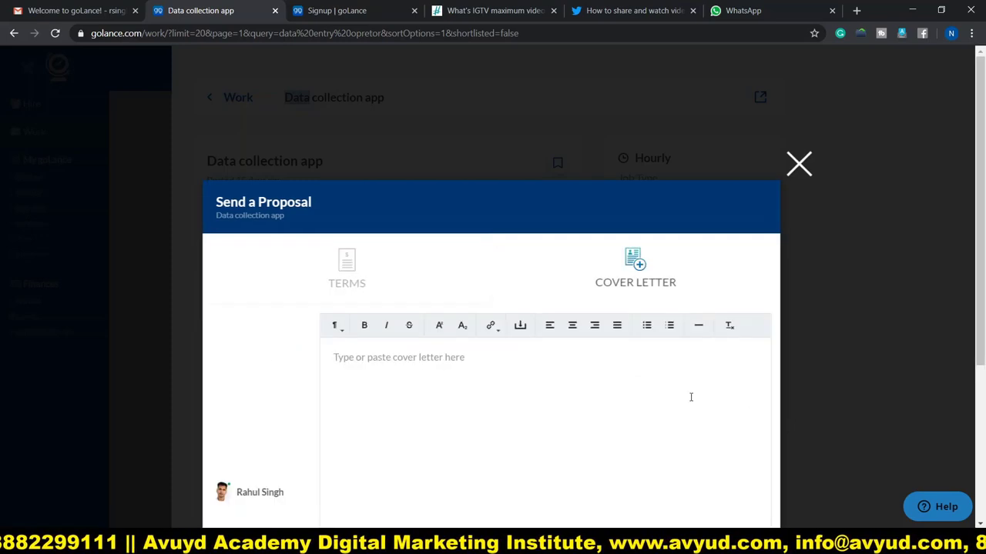
{"action": "scroll", "coordinate": [468, 346], "scroll_direction": "down", "scroll_amount": 2}
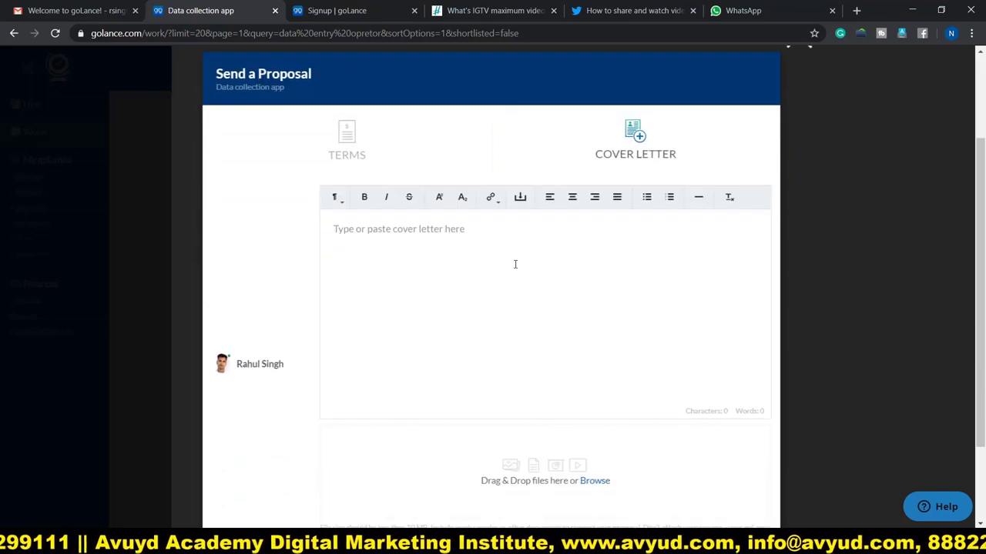
{"action": "scroll", "coordinate": [555, 385], "scroll_direction": "down", "scroll_amount": 2}
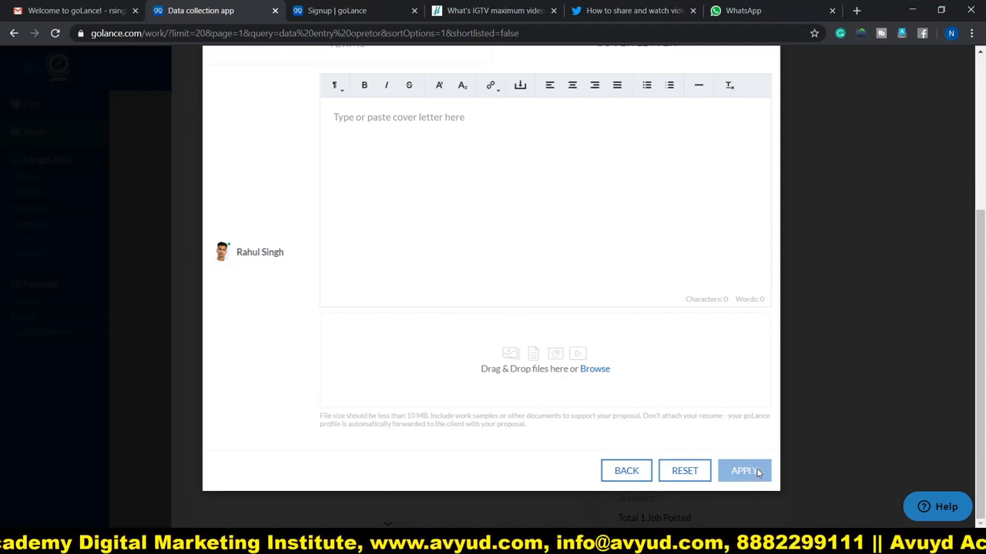
{"action": "left_click", "coordinate": [616, 474]}
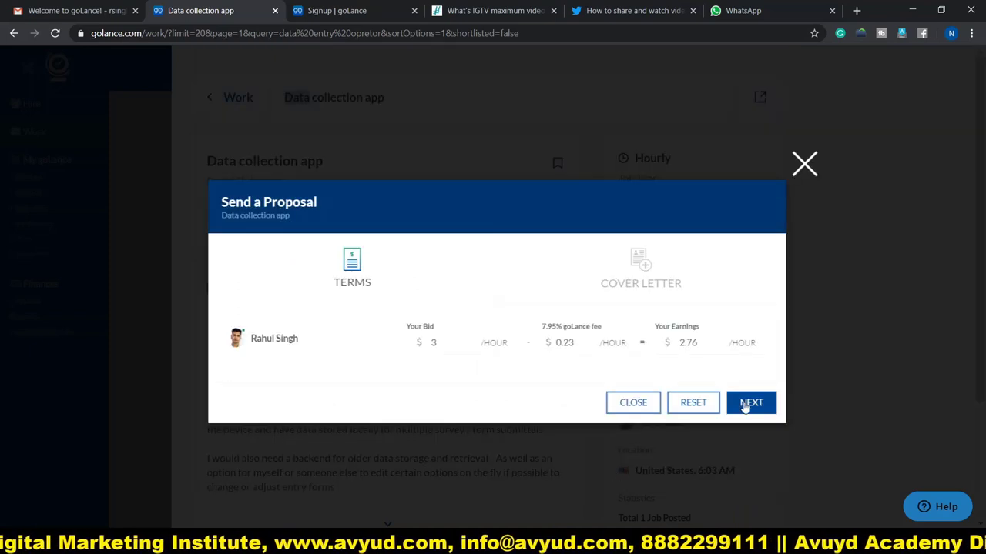
{"action": "left_click", "coordinate": [633, 404]}
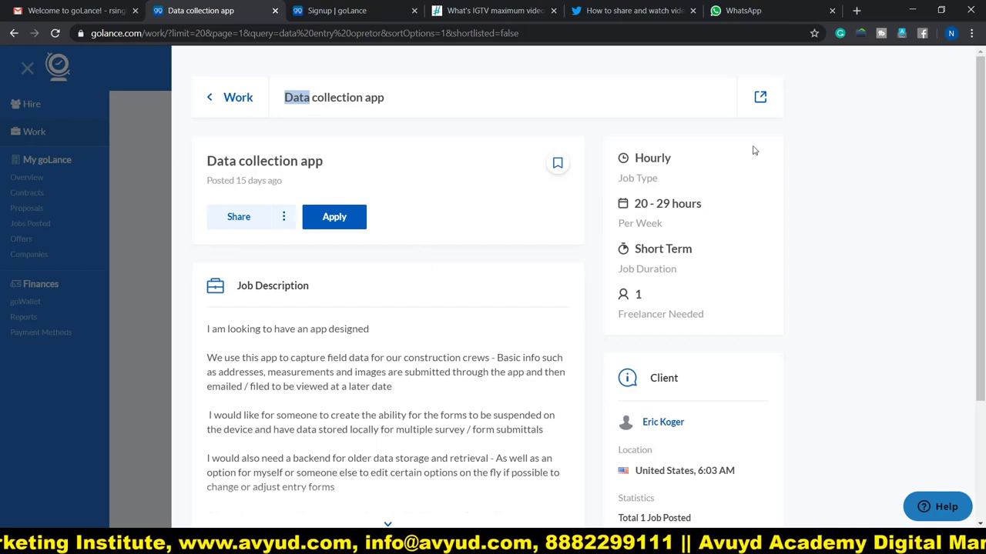
{"action": "left_click", "coordinate": [208, 99]}
{"action": "scroll", "coordinate": [429, 292], "scroll_direction": "up", "scroll_amount": 10}
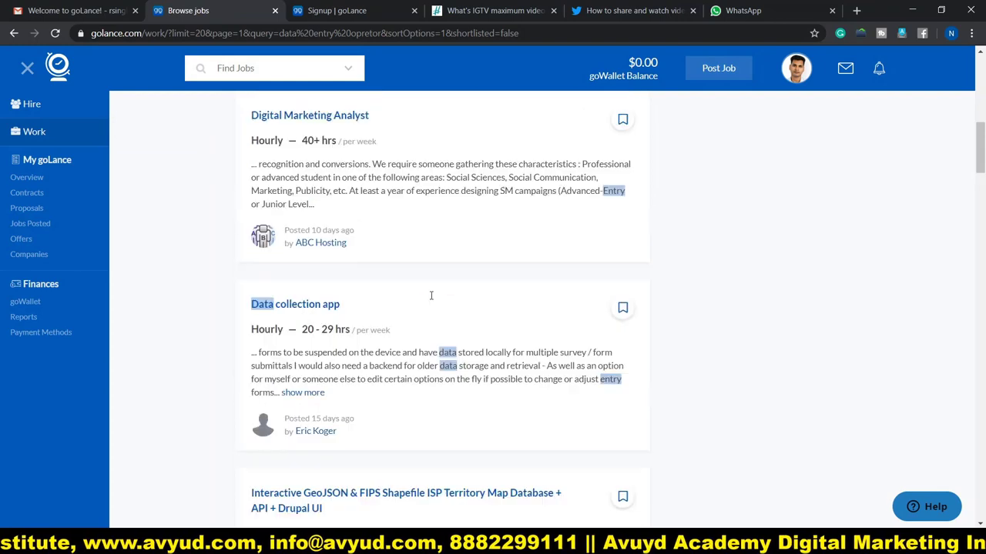